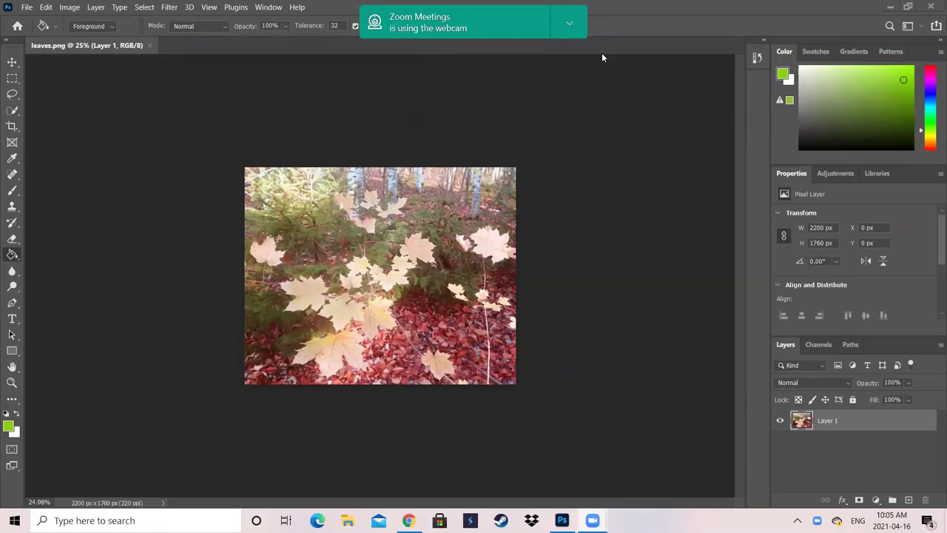
# Step: Hide the Zoom webcam-in-use notification that covers the leaves photo
pyautogui.click(569, 23)
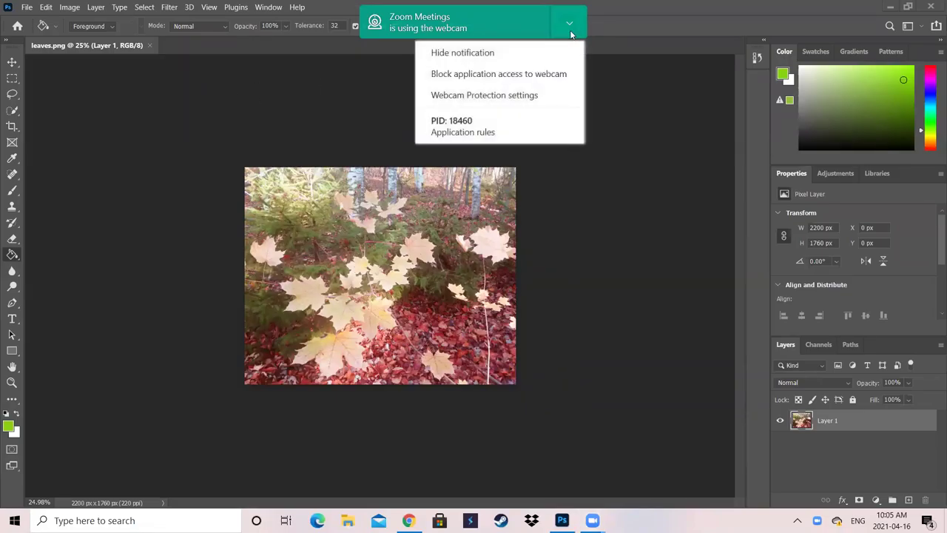
pyautogui.click(494, 53)
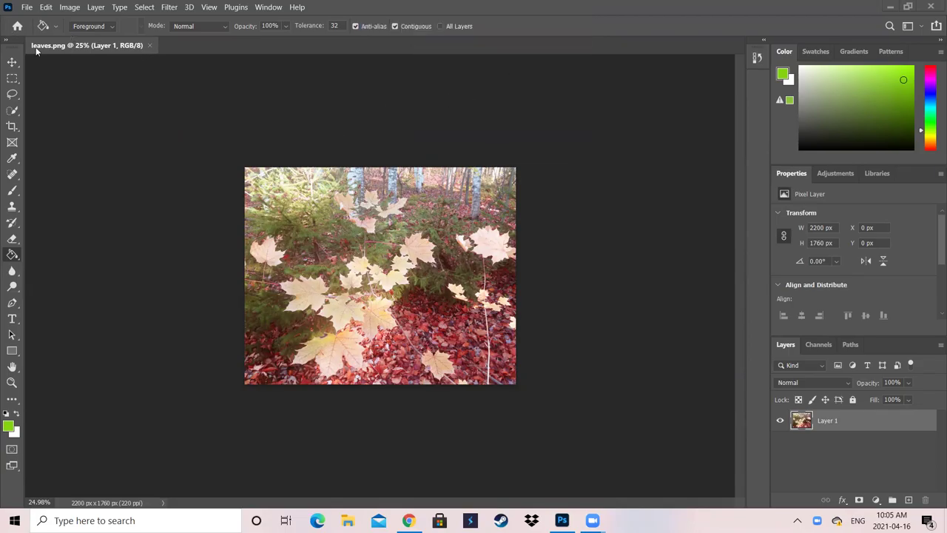
# Step: Launch File > Automate > Photomerge to set up a new panorama
pyautogui.click(26, 8)
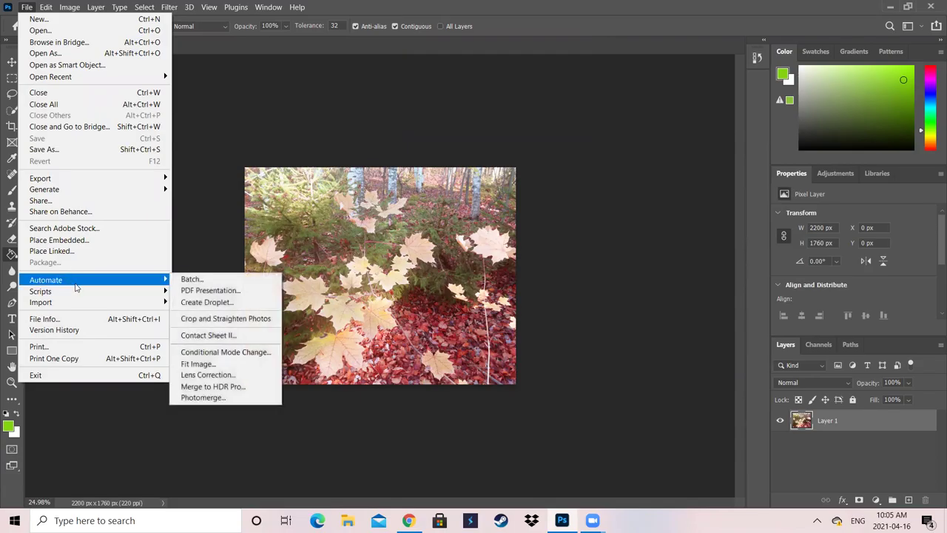
pyautogui.moveTo(120, 281)
pyautogui.click(205, 397)
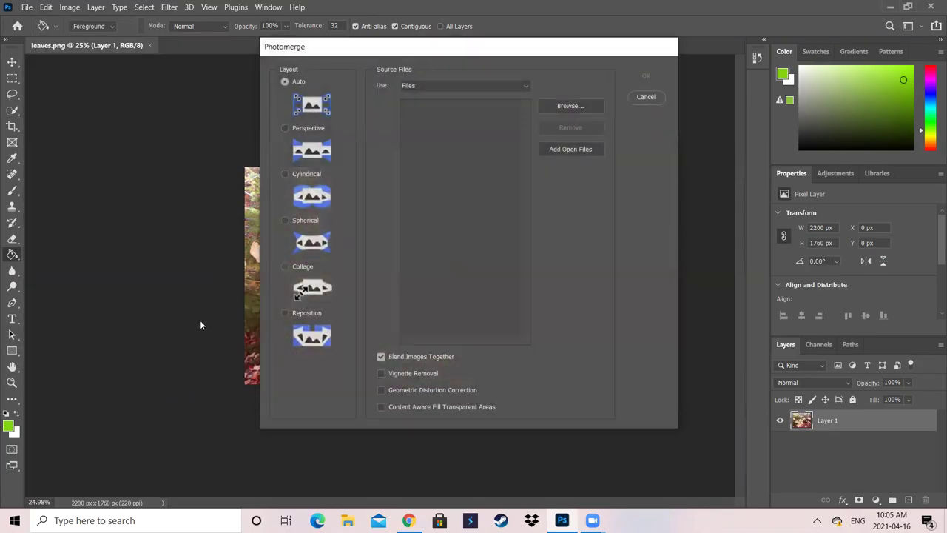
# Step: Add cabin1.jpg, cabin31.jpg and cabin2.jpg from Downloads as Photomerge source files
pyautogui.click(564, 108)
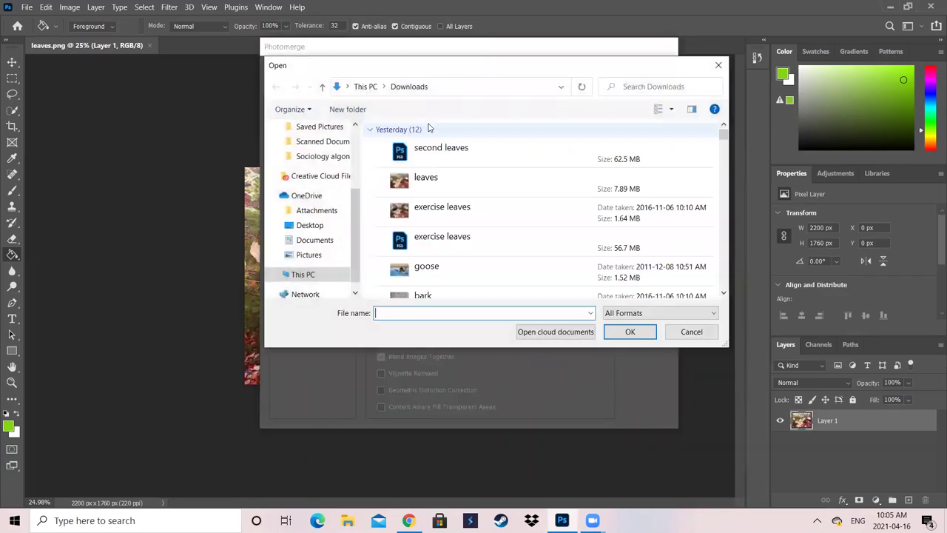
pyautogui.scroll(-4, 439, 178)
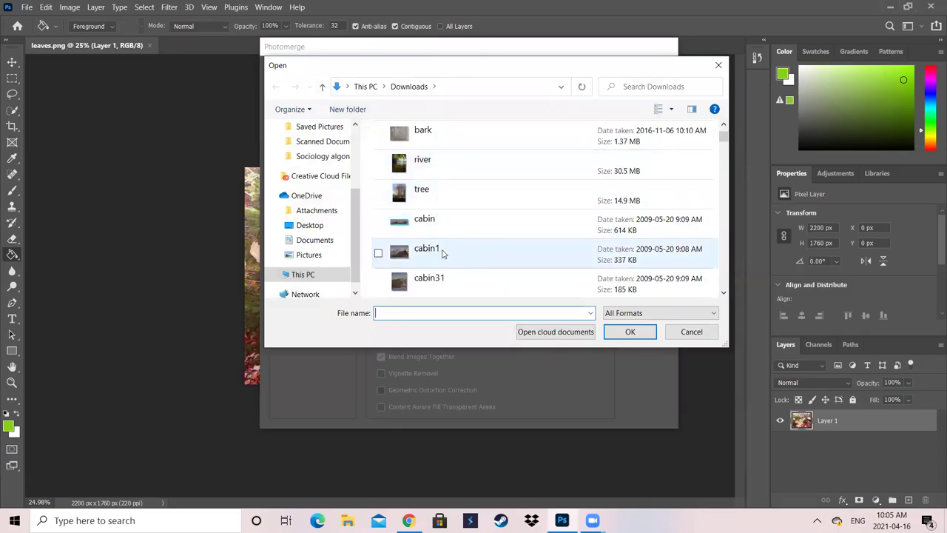
pyautogui.scroll(-2, 444, 252)
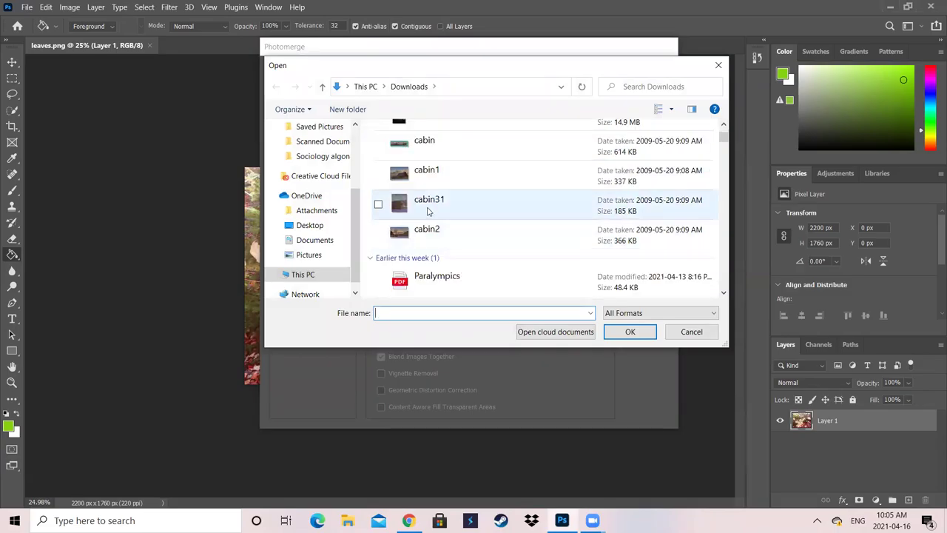
pyautogui.click(413, 177)
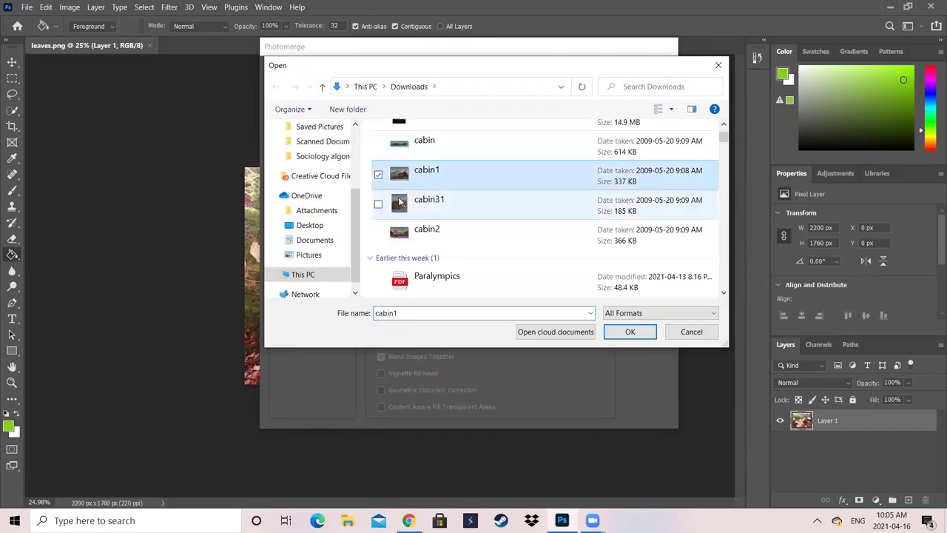
pyautogui.click(398, 234)
pyautogui.click(381, 201)
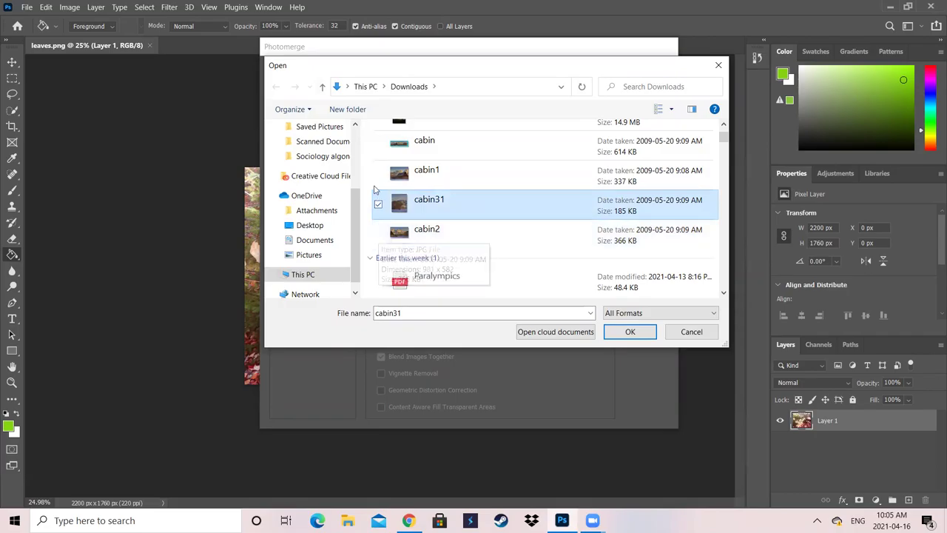
pyautogui.click(378, 174)
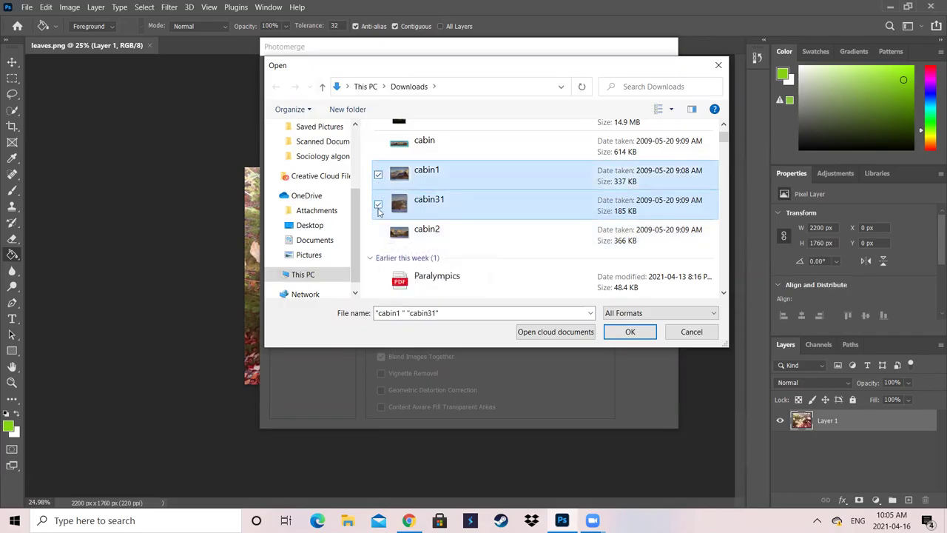
pyautogui.click(378, 204)
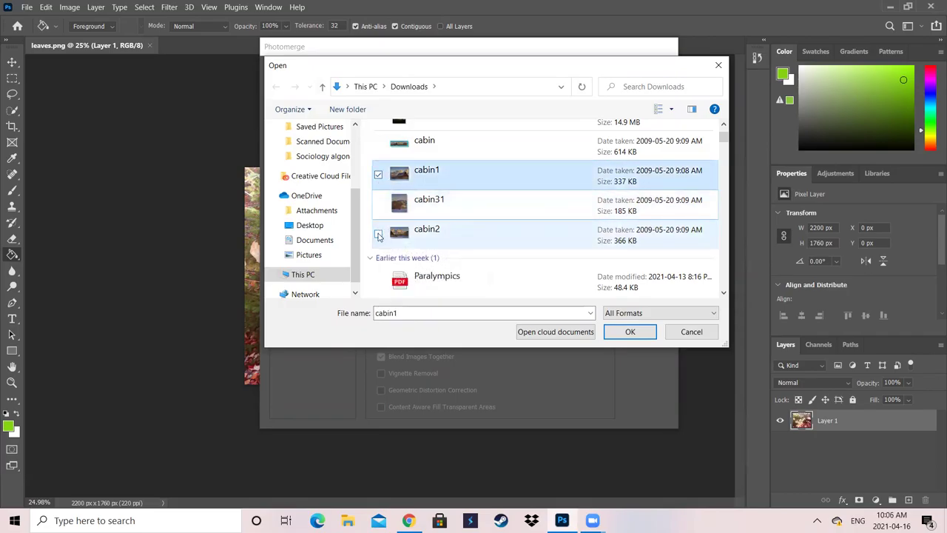
pyautogui.click(379, 235)
pyautogui.click(378, 204)
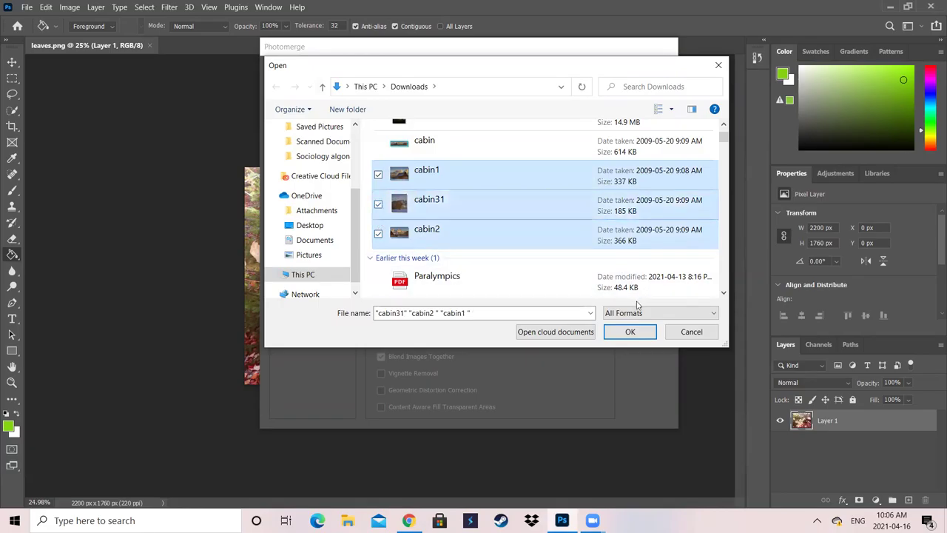
pyautogui.click(630, 331)
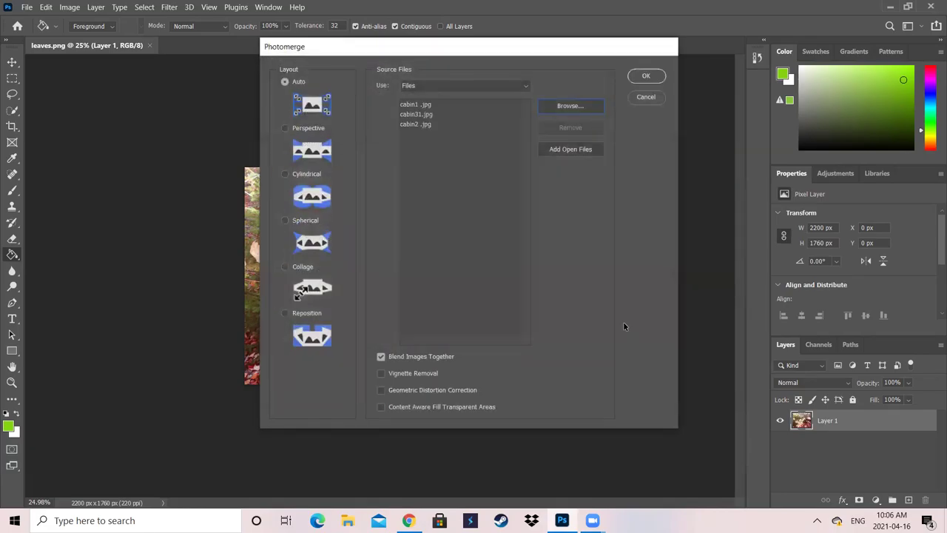
# Step: Stitch the cabin photos into Untitled_Panorama-1 with Auto layout, then clear all guides
pyautogui.click(647, 76)
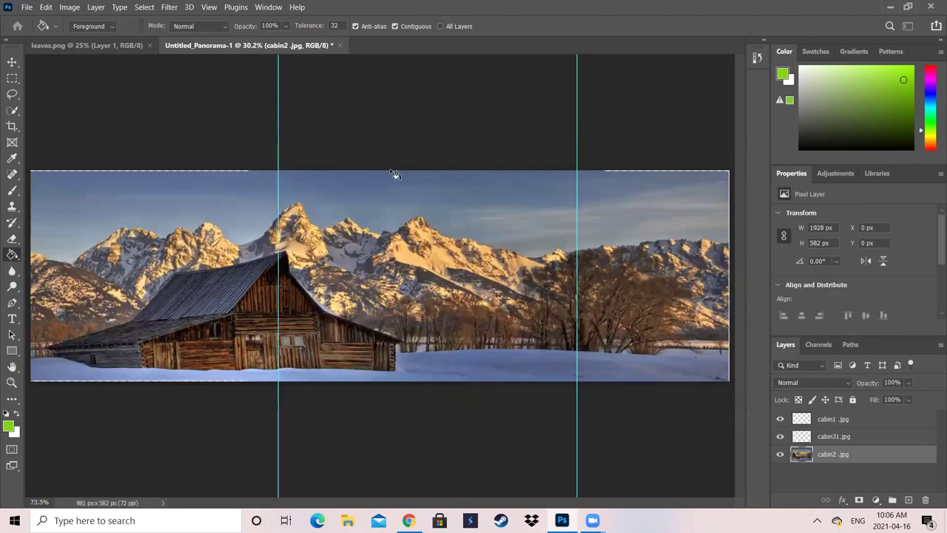
pyautogui.hotkey('ctrl', '-')
pyautogui.hotkey('ctrl', '-')
pyautogui.hotkey('ctrl', '-')
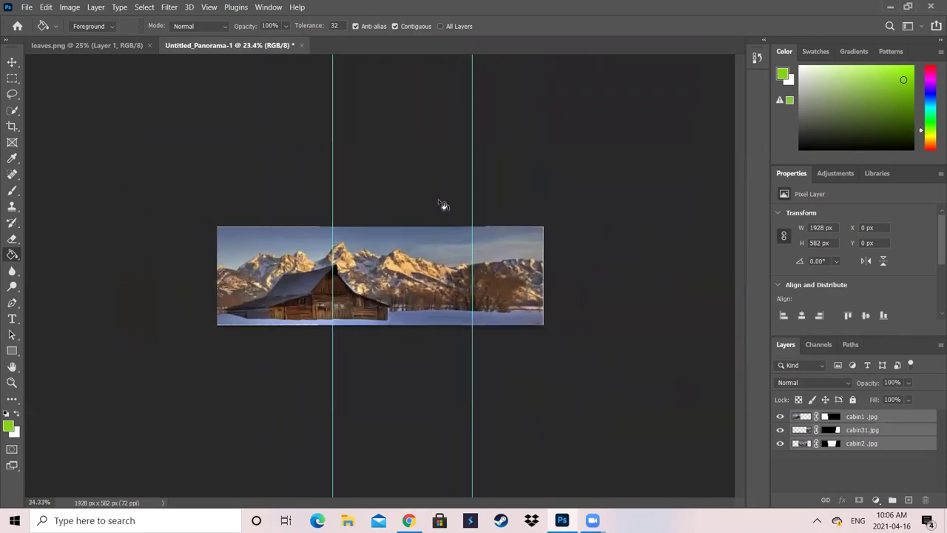
pyautogui.hotkey('ctrl', '+')
pyautogui.hotkey('ctrl', '+')
pyautogui.hotkey('ctrl', '+')
pyautogui.hotkey('ctrl', '+')
pyautogui.hotkey('ctrl', '+')
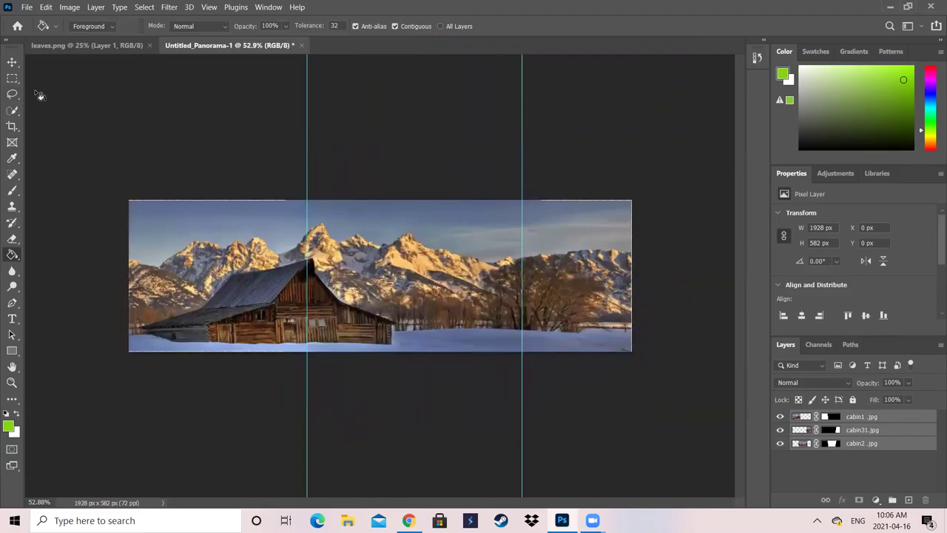
pyautogui.click(208, 7)
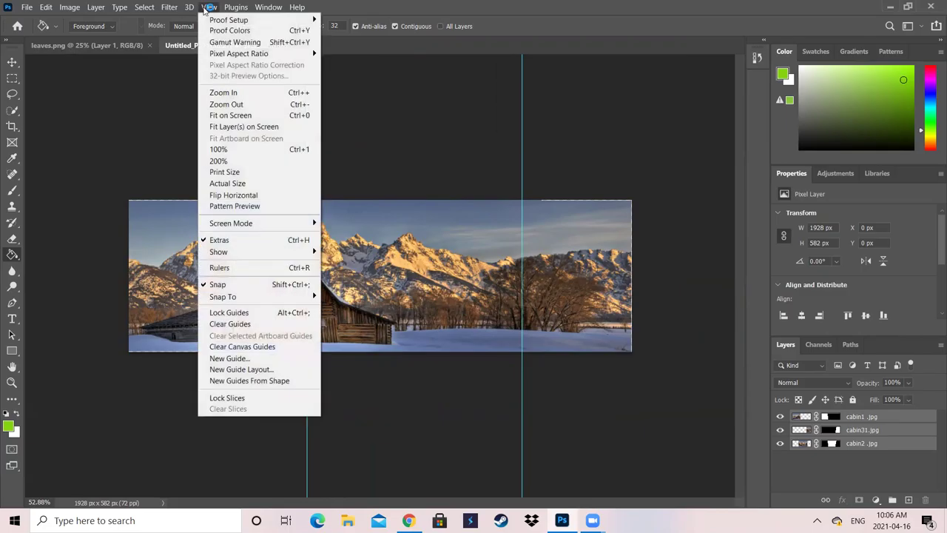
pyautogui.click(230, 326)
pyautogui.hotkey('ctrl', '0')
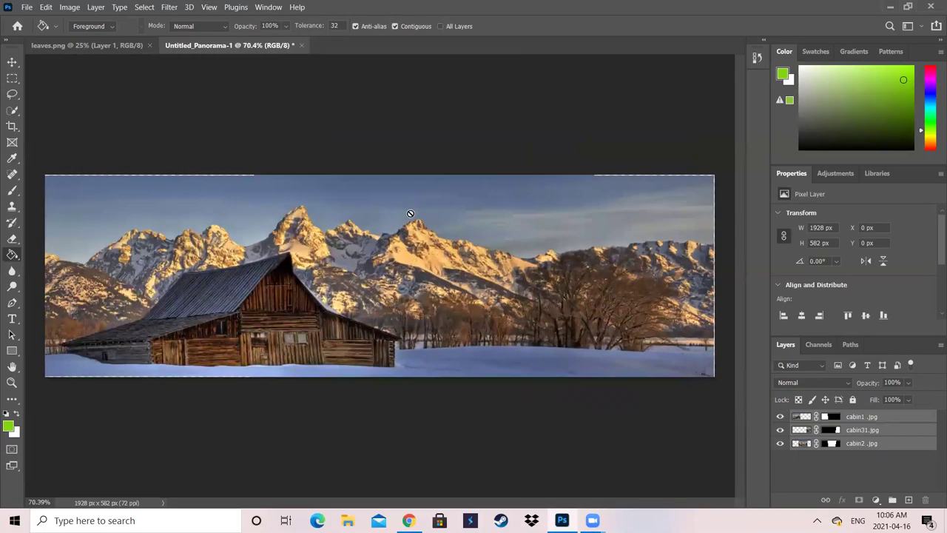
pyautogui.scroll(2, 410, 214)
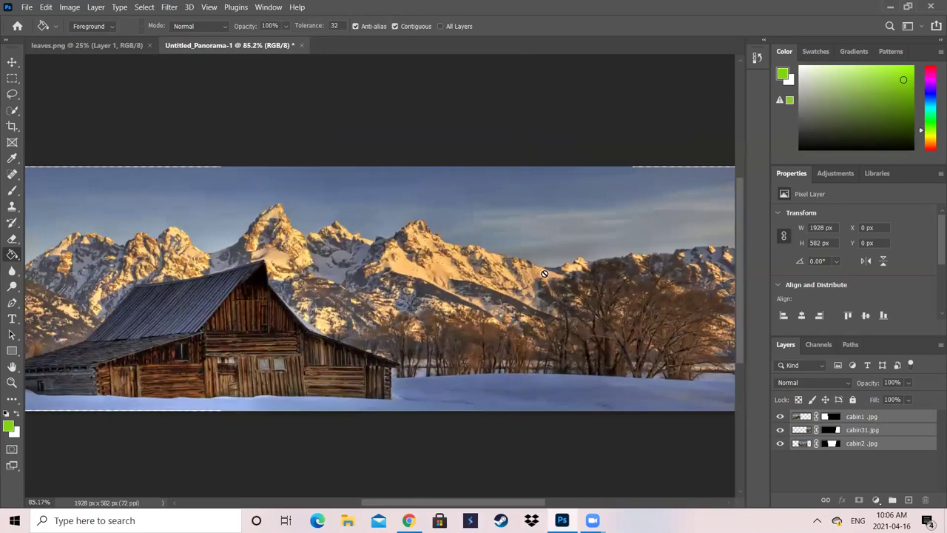
pyautogui.scroll(2, 560, 279)
pyautogui.scroll(2, 518, 302)
pyautogui.hscroll(-5, 519, 302)
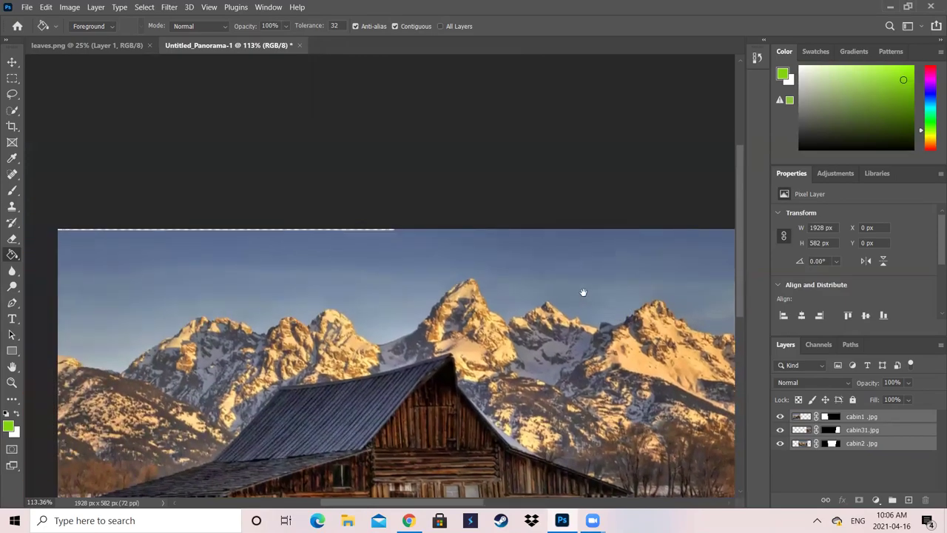
pyautogui.scroll(6, 355, 221)
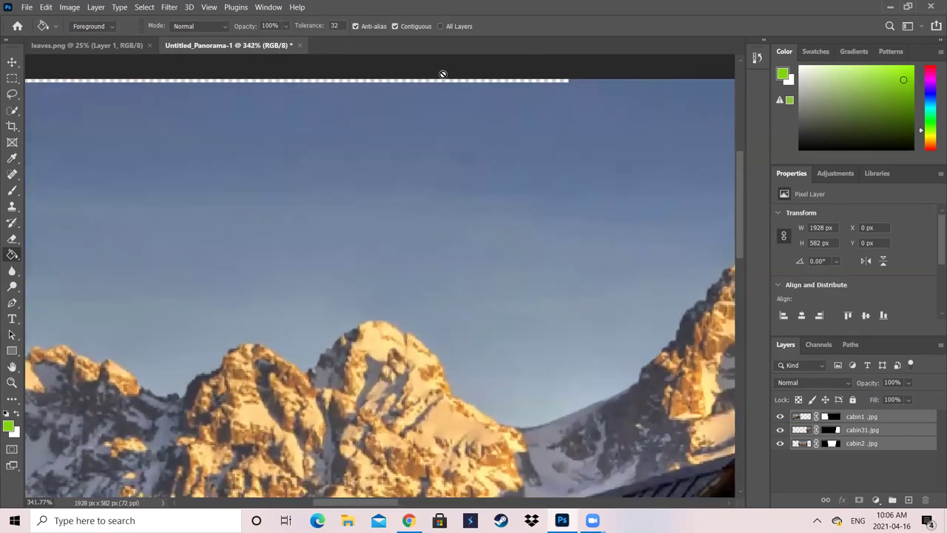
pyautogui.scroll(-5, 396, 159)
pyautogui.scroll(-3, 397, 159)
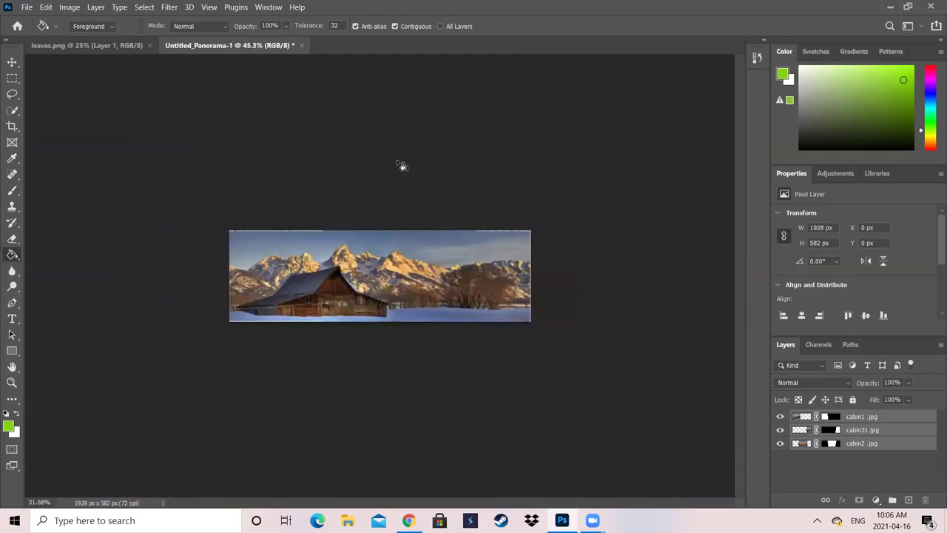
pyautogui.scroll(2, 401, 165)
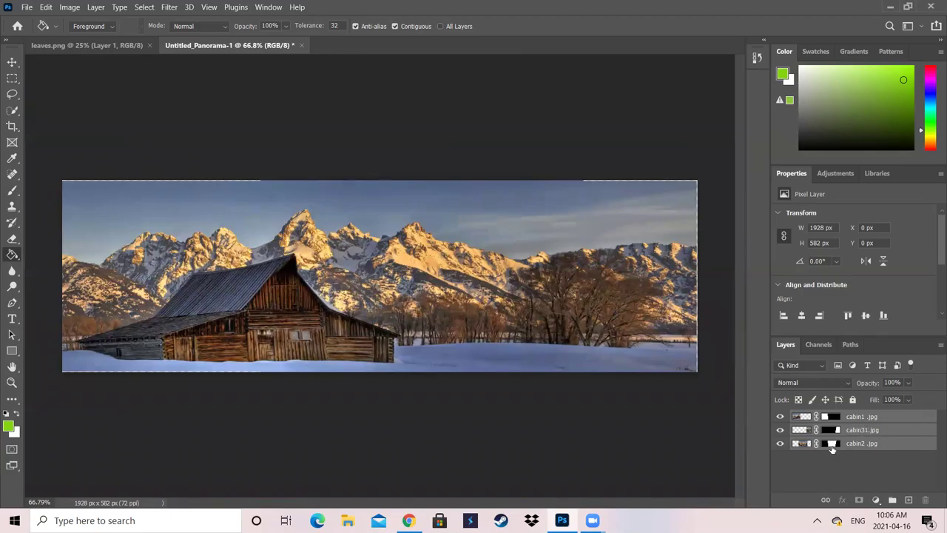
# Step: Merge the three masked panorama layers into one layer named cabin1.jpg
pyautogui.rightClick(874, 428)
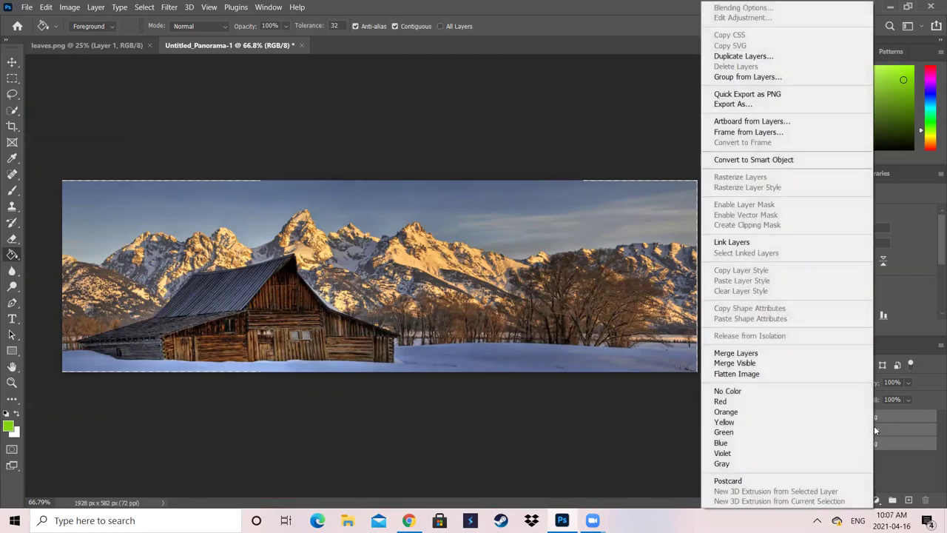
pyautogui.click(750, 352)
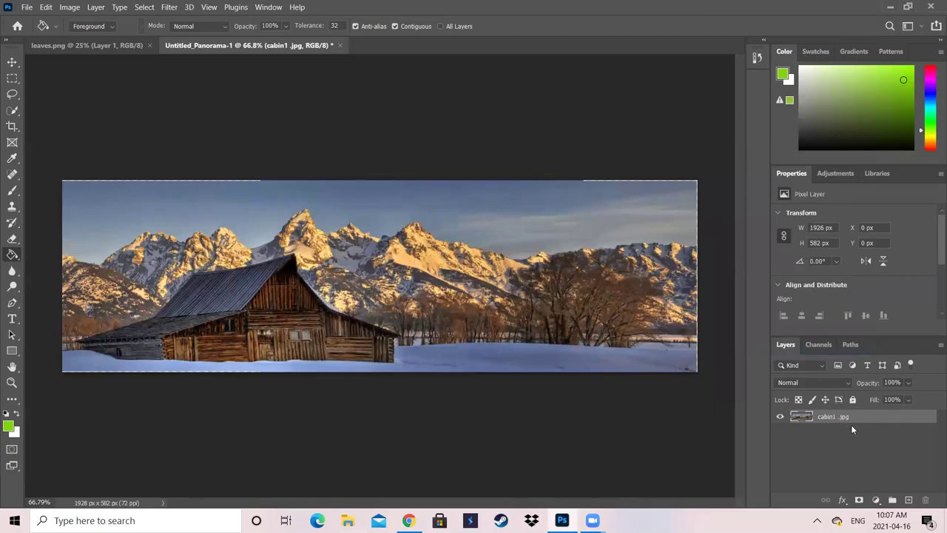
pyautogui.scroll(2, 577, 333)
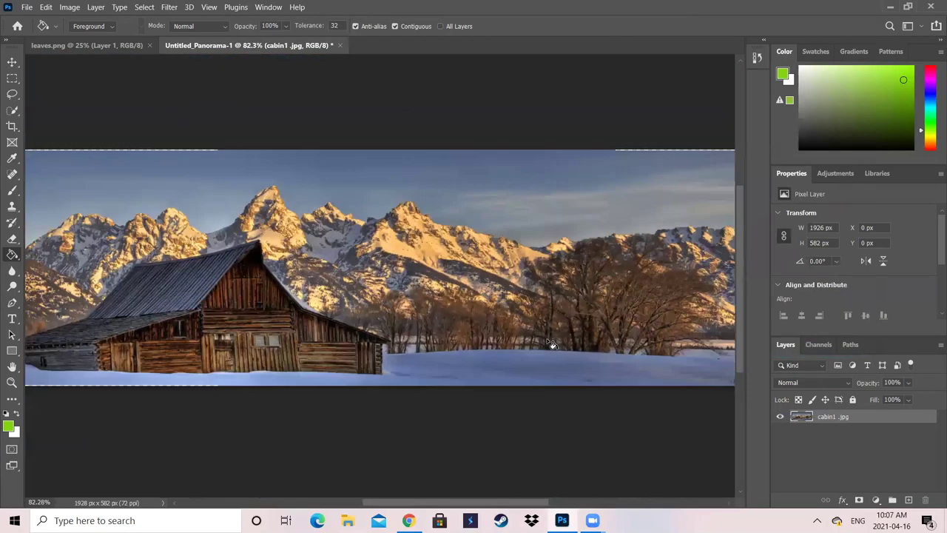
pyautogui.scroll(-3, 551, 344)
pyautogui.scroll(1, 551, 344)
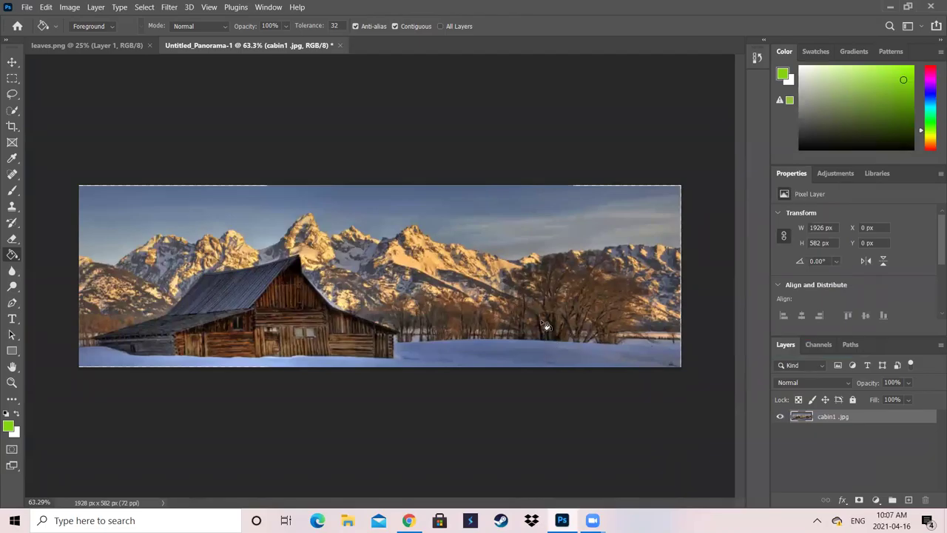
pyautogui.scroll(3, 426, 317)
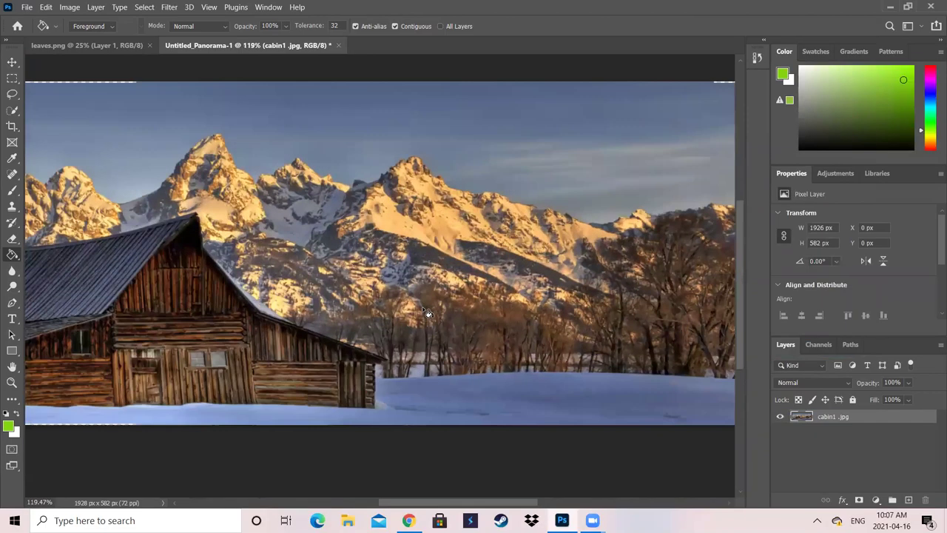
pyautogui.scroll(1, 429, 314)
pyautogui.scroll(-2, 436, 315)
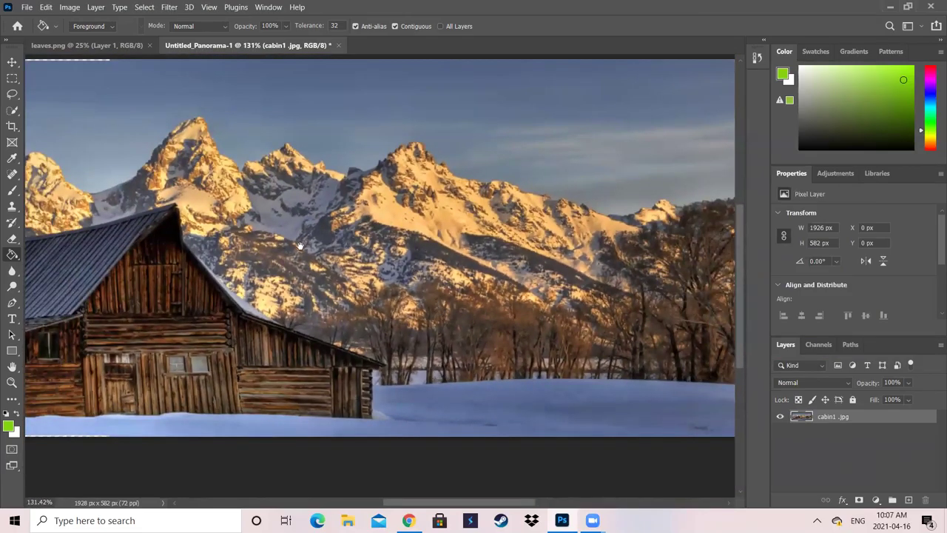
pyautogui.moveTo(214, 181); pyautogui.dragTo(467, 263)
pyautogui.scroll(6, 467, 263)
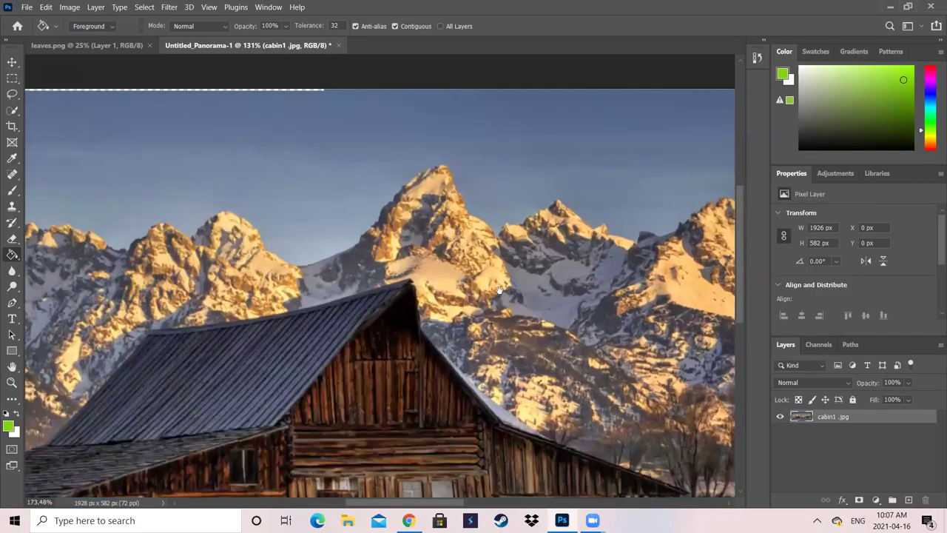
pyautogui.hscroll(10, 514, 334)
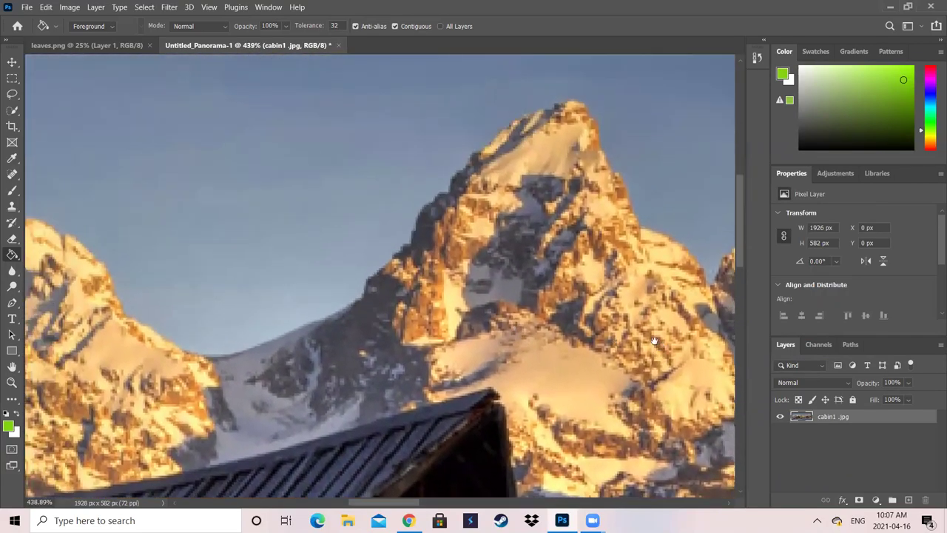
pyautogui.scroll(-12, 633, 238)
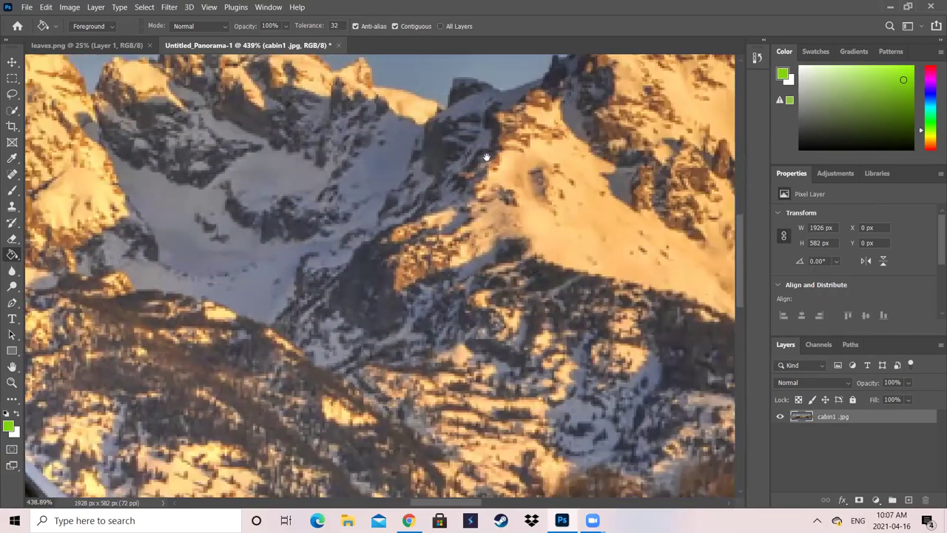
pyautogui.scroll(4, 486, 172)
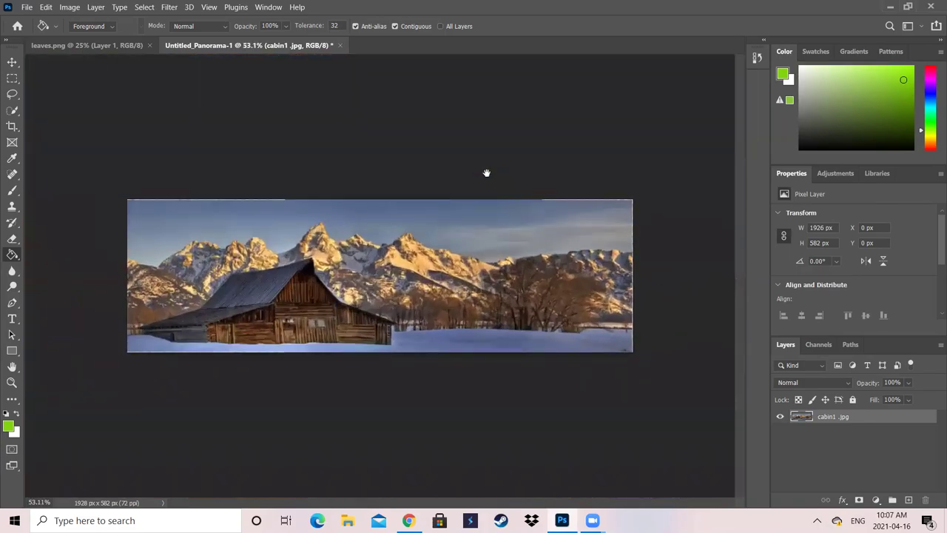
pyautogui.scroll(-2, 500, 216)
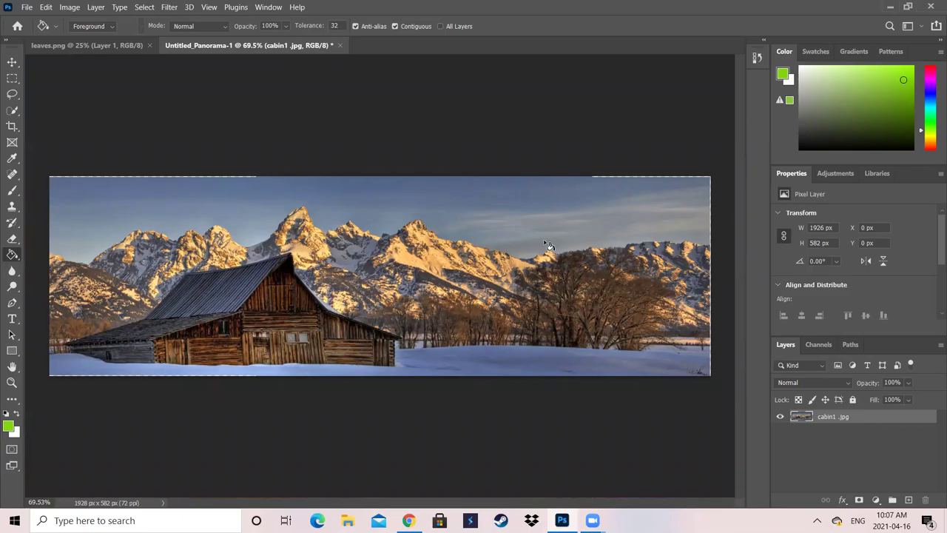
pyautogui.scroll(-3, 440, 219)
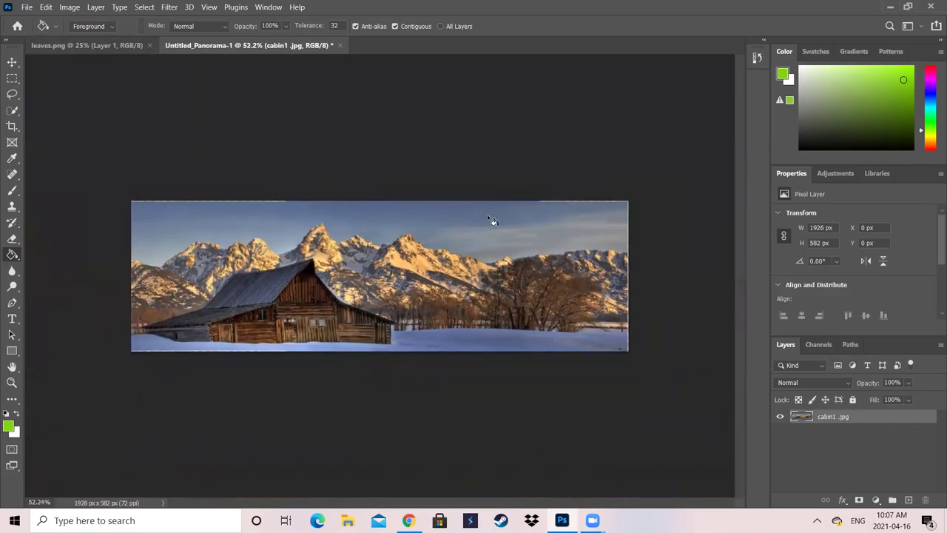
pyautogui.scroll(1, 471, 233)
pyautogui.scroll(1, 472, 234)
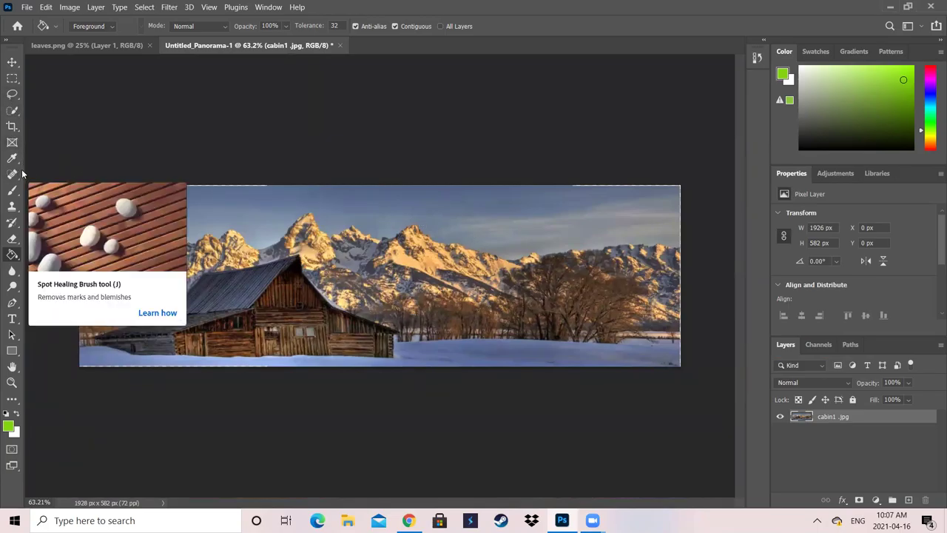
pyautogui.hotkey('ctrl', 't')
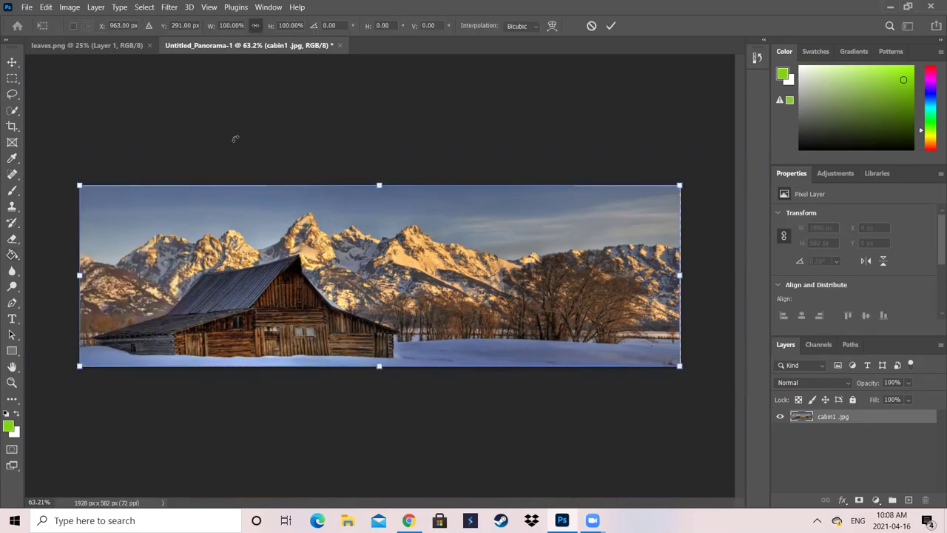
pyautogui.scroll(3, 282, 120)
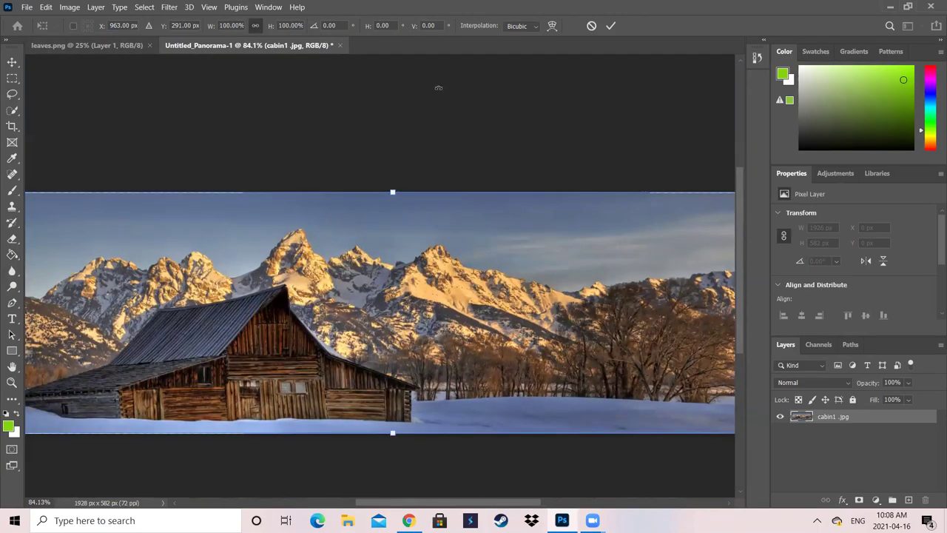
pyautogui.click(610, 27)
pyautogui.scroll(-4, 443, 227)
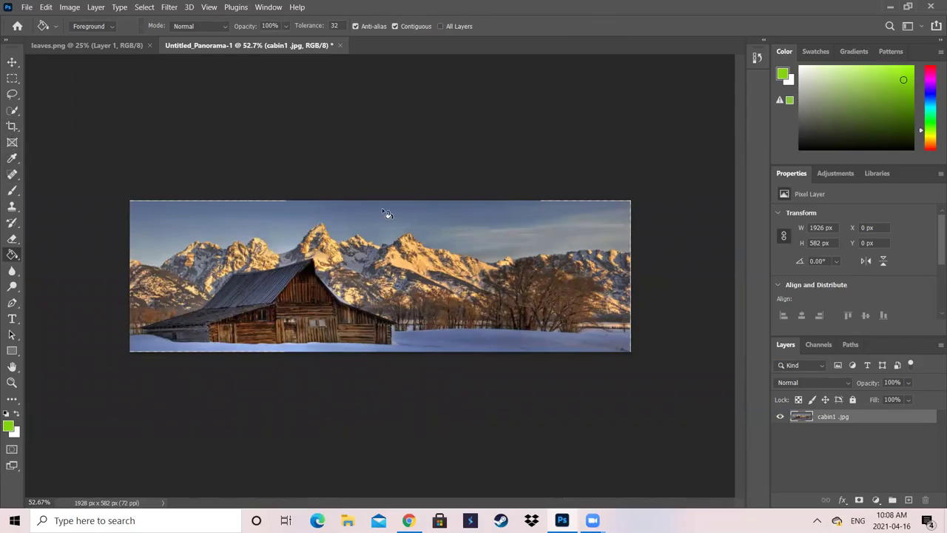
# Step: With the Crop tool, narrow the crop box to frame the central peaks and barn's right end
pyautogui.click(11, 127)
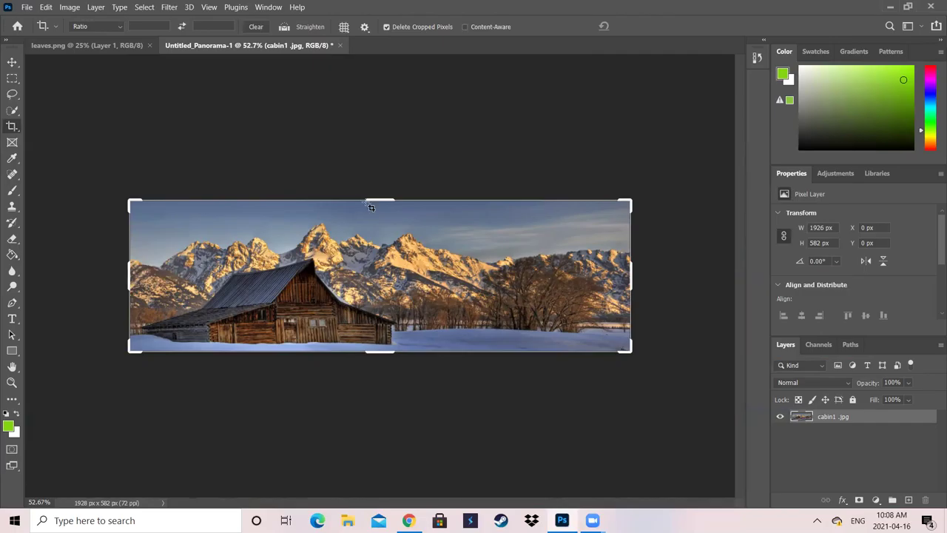
pyautogui.scroll(2, 373, 198)
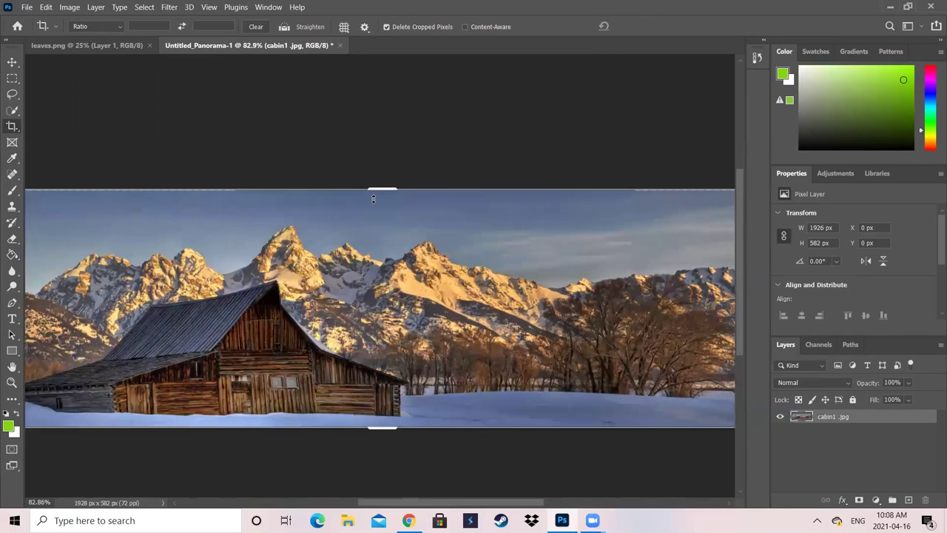
pyautogui.scroll(2, 379, 198)
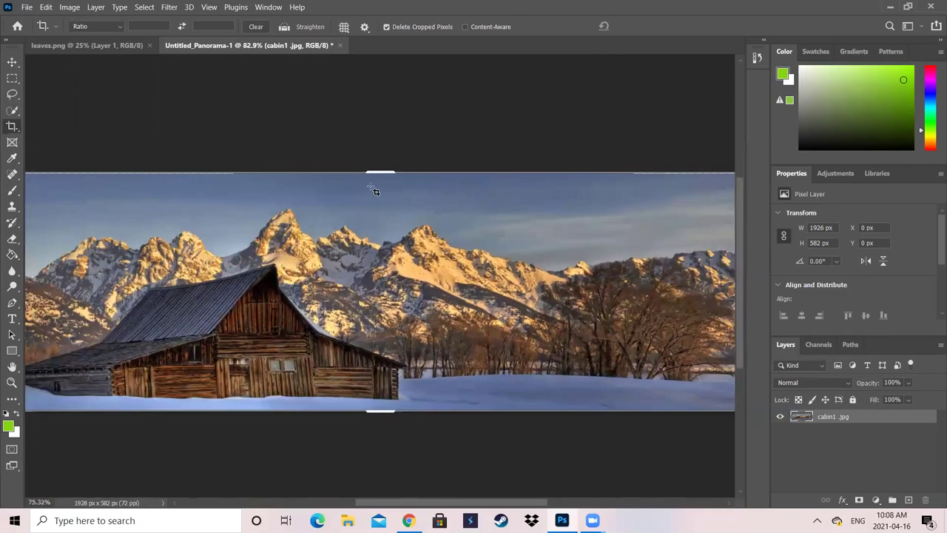
pyautogui.scroll(-1, 390, 195)
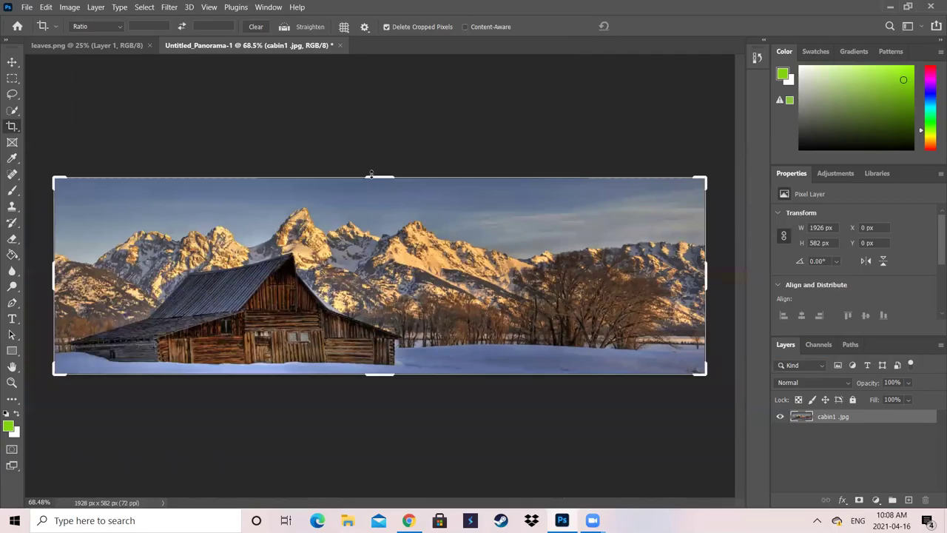
pyautogui.scroll(1, 381, 179)
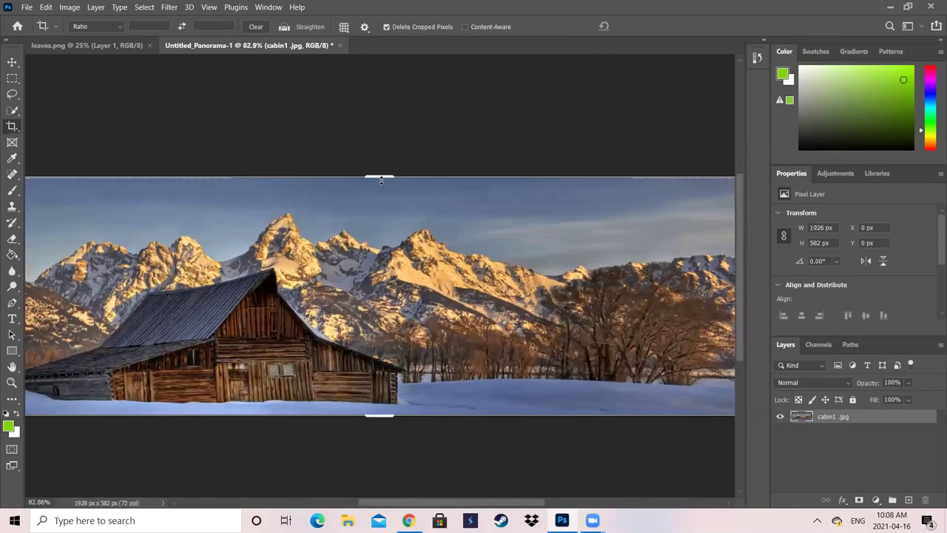
pyautogui.scroll(-1, 381, 182)
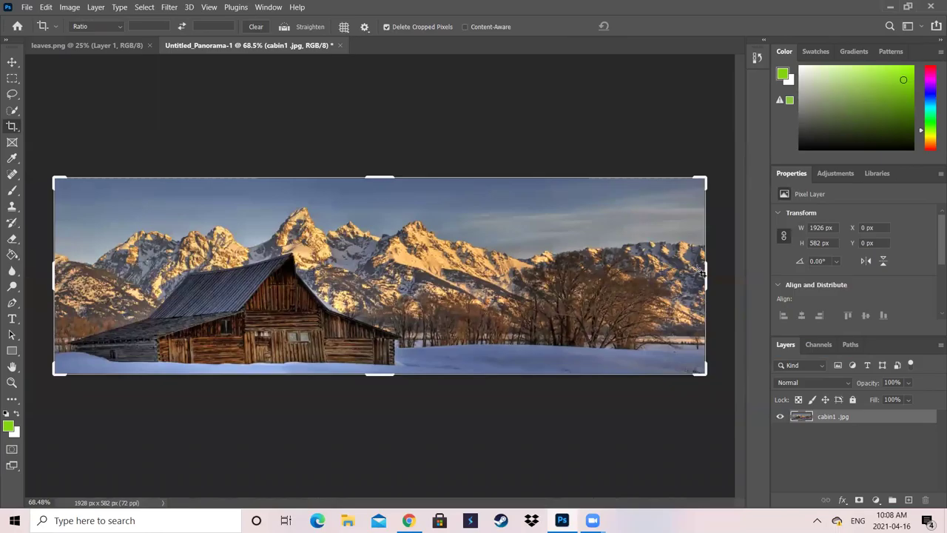
pyautogui.moveTo(702, 274); pyautogui.dragTo(603, 275)
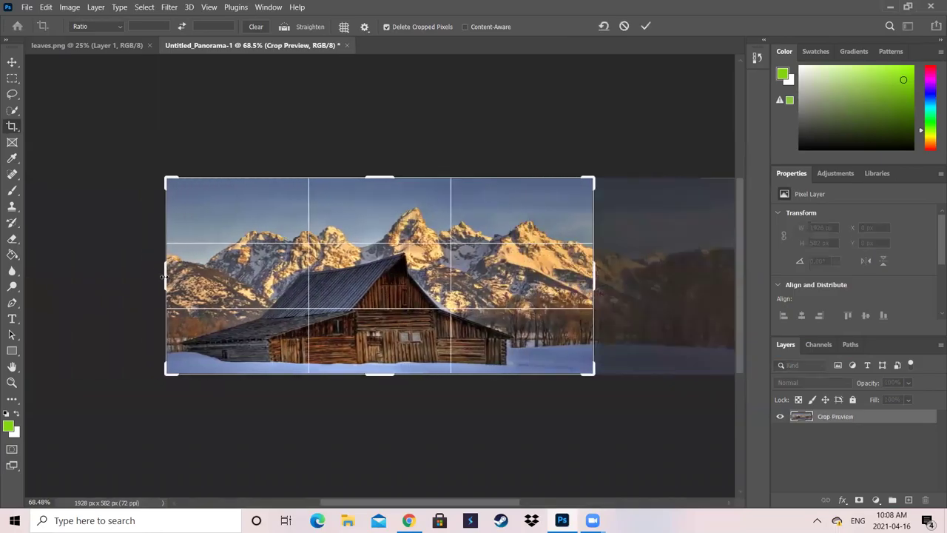
pyautogui.moveTo(164, 275); pyautogui.dragTo(306, 271)
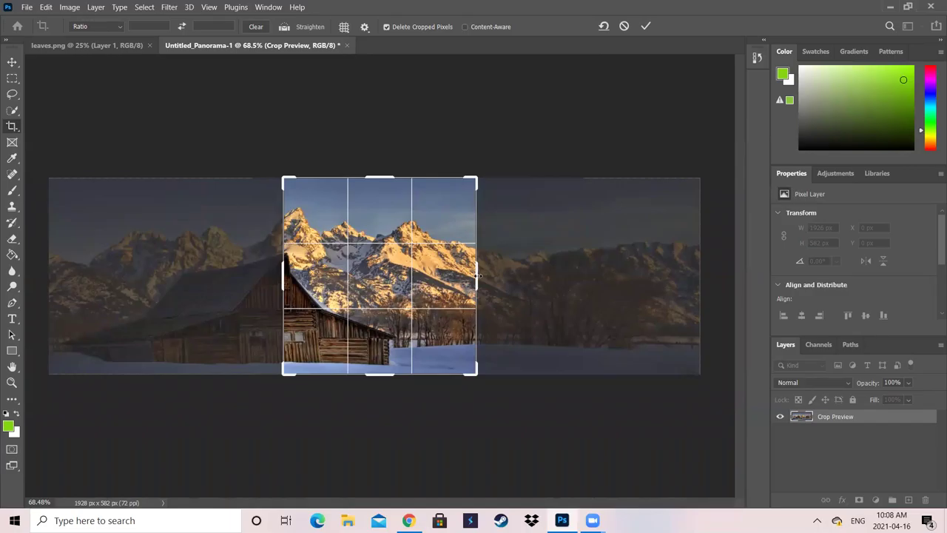
pyautogui.moveTo(483, 281); pyautogui.dragTo(475, 279)
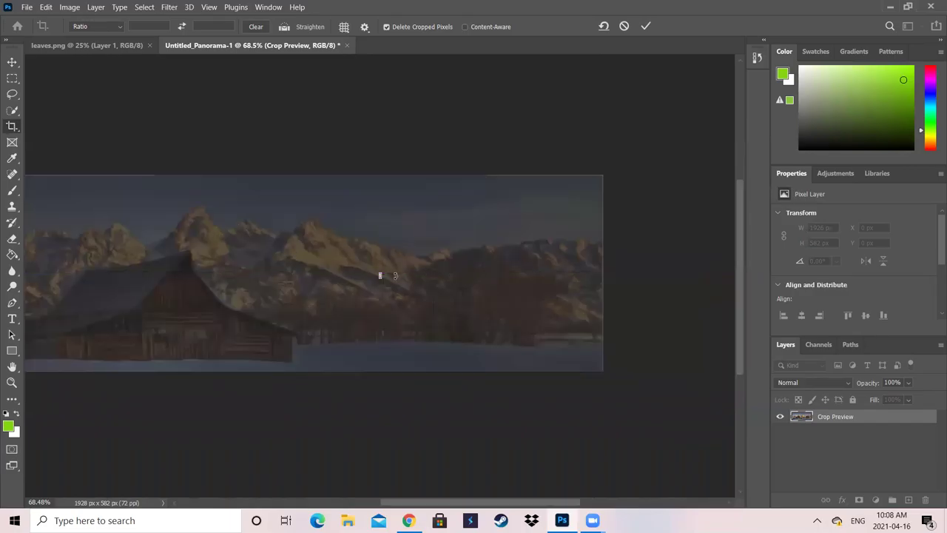
pyautogui.moveTo(394, 275); pyautogui.dragTo(475, 279)
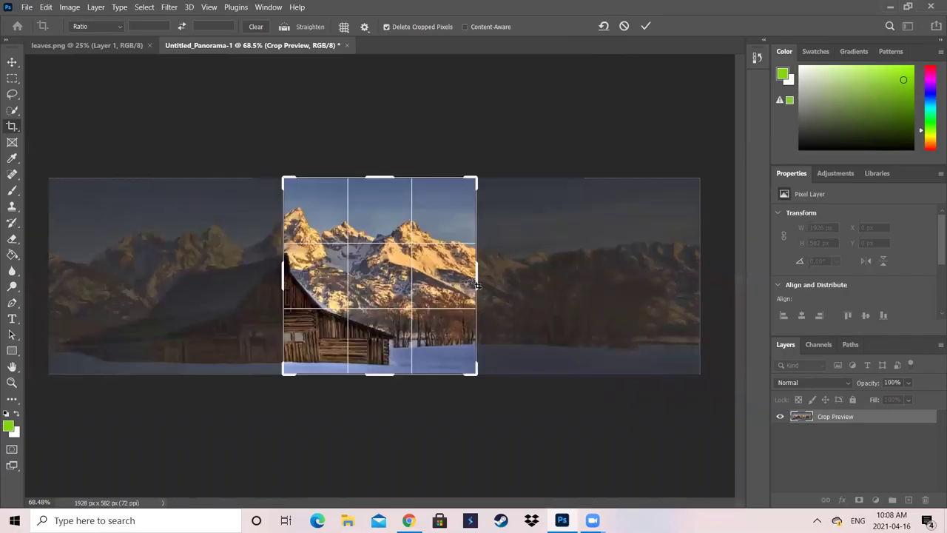
pyautogui.moveTo(474, 279); pyautogui.dragTo(457, 307)
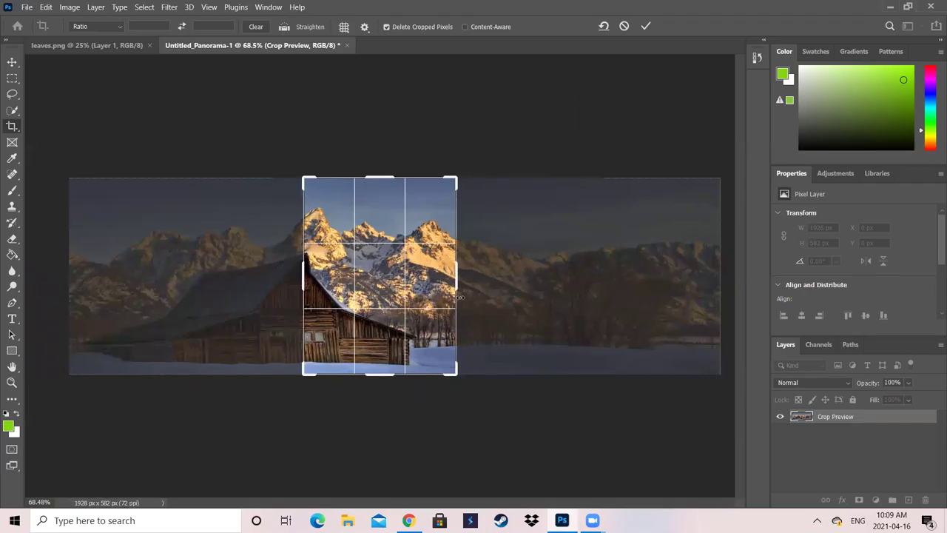
# Step: Pull each crop edge inside the ragged borders and commit a 1906 × 546 px crop
pyautogui.moveTo(456, 281); pyautogui.dragTo(589, 274)
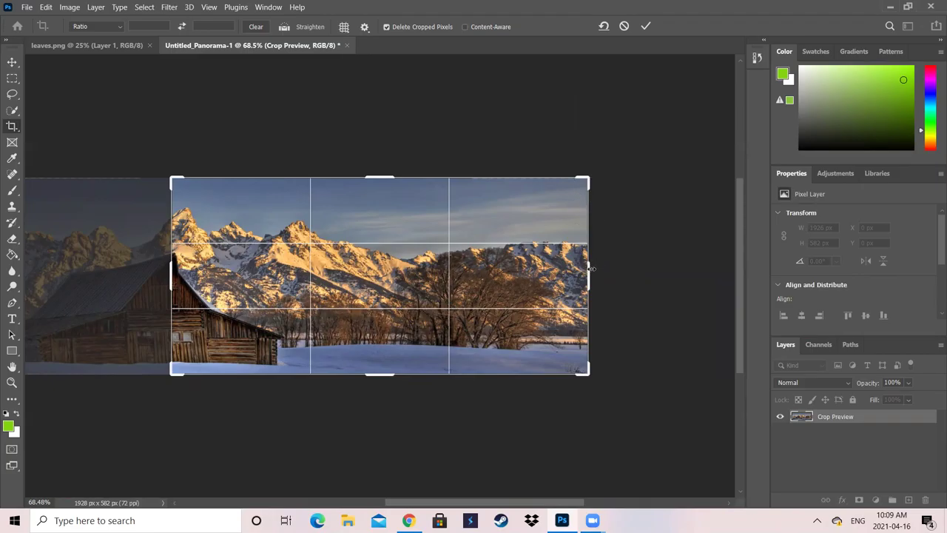
pyautogui.moveTo(588, 268)
pyautogui.mouseDown()
pyautogui.moveTo(570, 266)
pyautogui.moveTo(589, 269)
pyautogui.mouseUp()
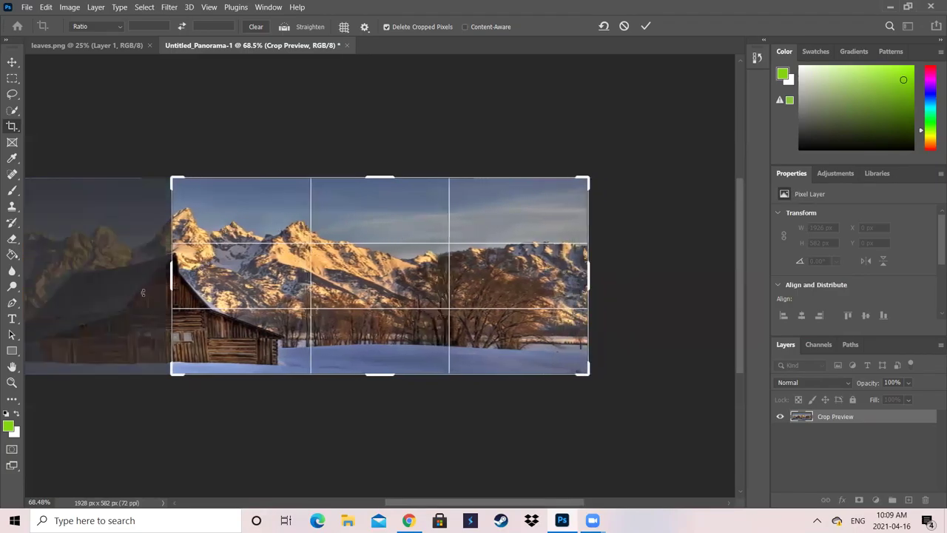
pyautogui.moveTo(172, 280); pyautogui.dragTo(55, 280)
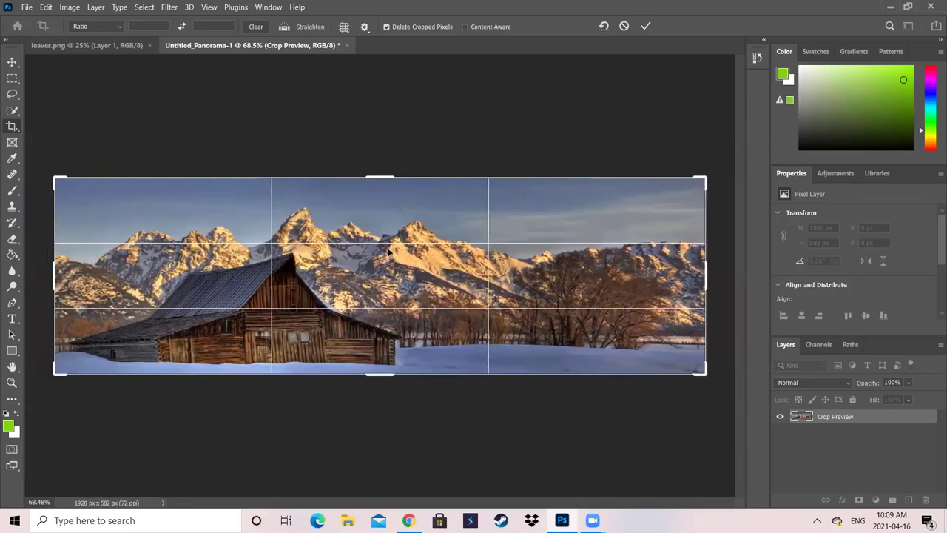
pyautogui.moveTo(373, 177); pyautogui.dragTo(369, 180)
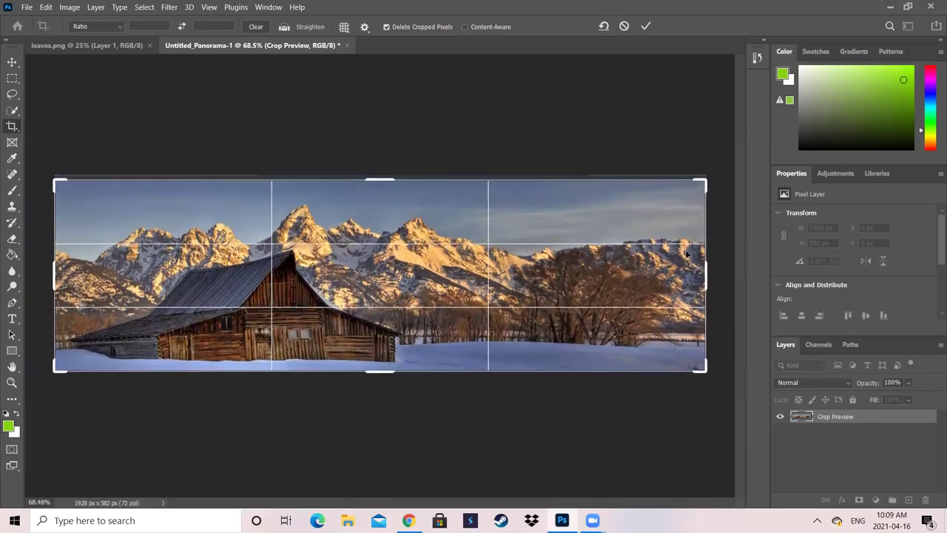
pyautogui.moveTo(703, 274); pyautogui.dragTo(701, 274)
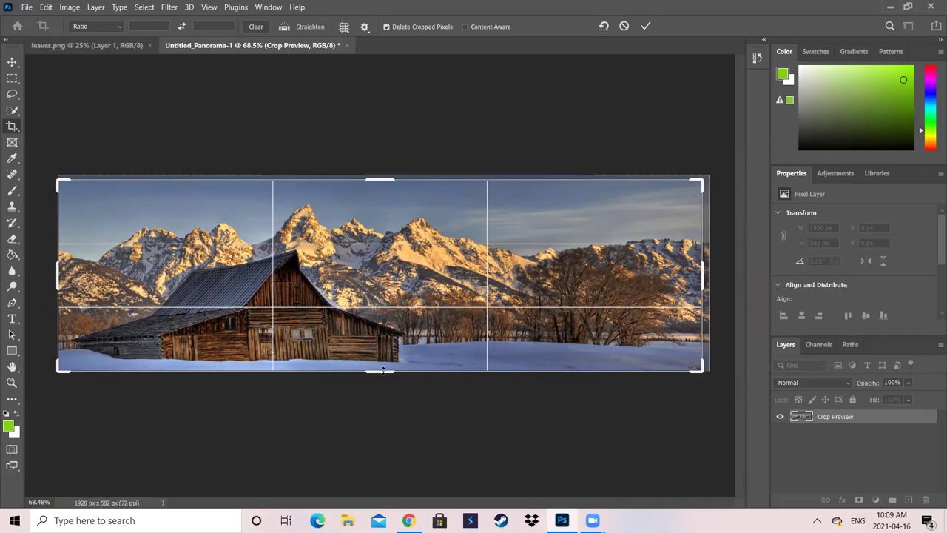
pyautogui.moveTo(382, 370); pyautogui.dragTo(381, 367)
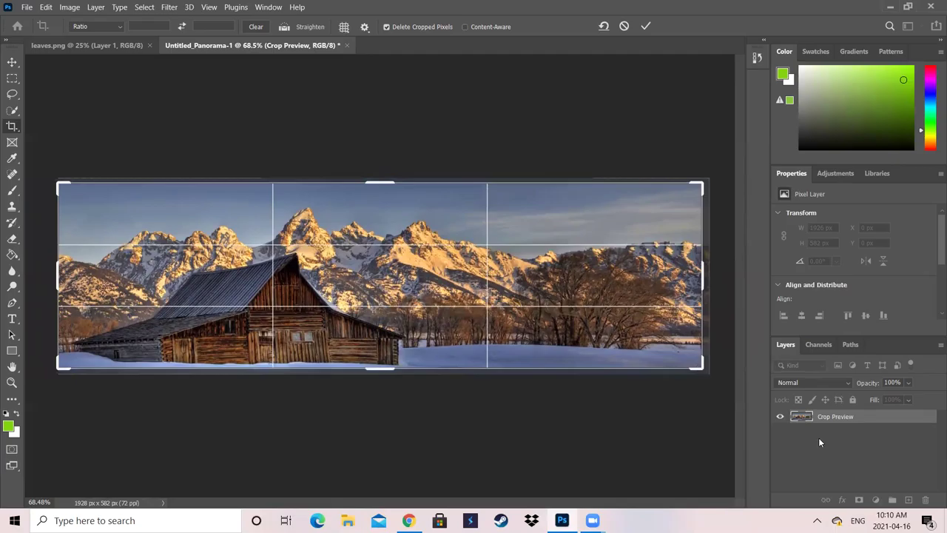
pyautogui.click(645, 28)
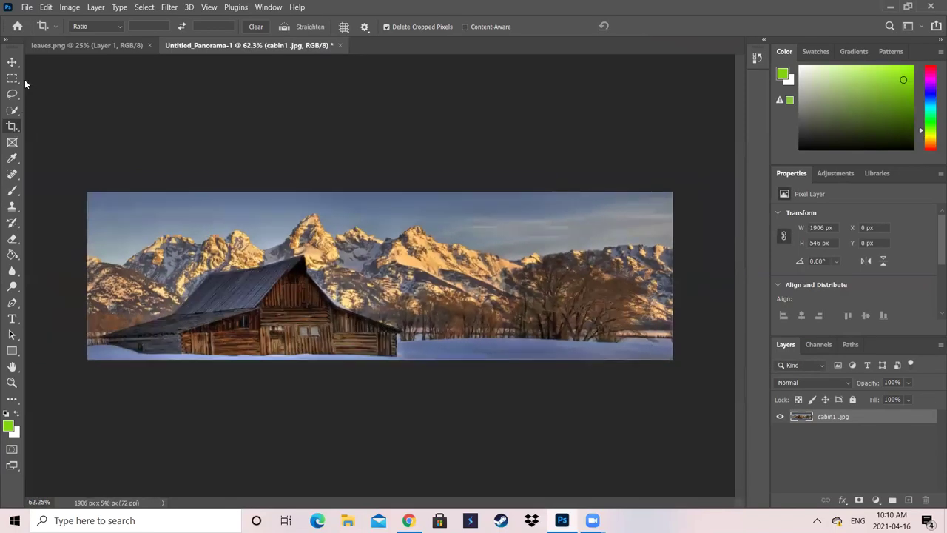
# Step: Switch to the Move tool, toggle Auto-Select, and bring up the Image menu
pyautogui.click(13, 62)
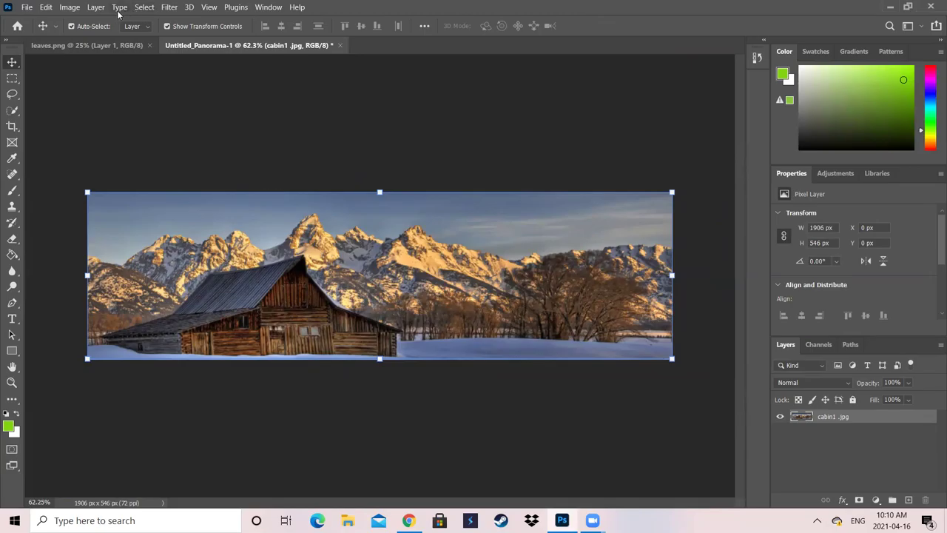
pyautogui.click(46, 7)
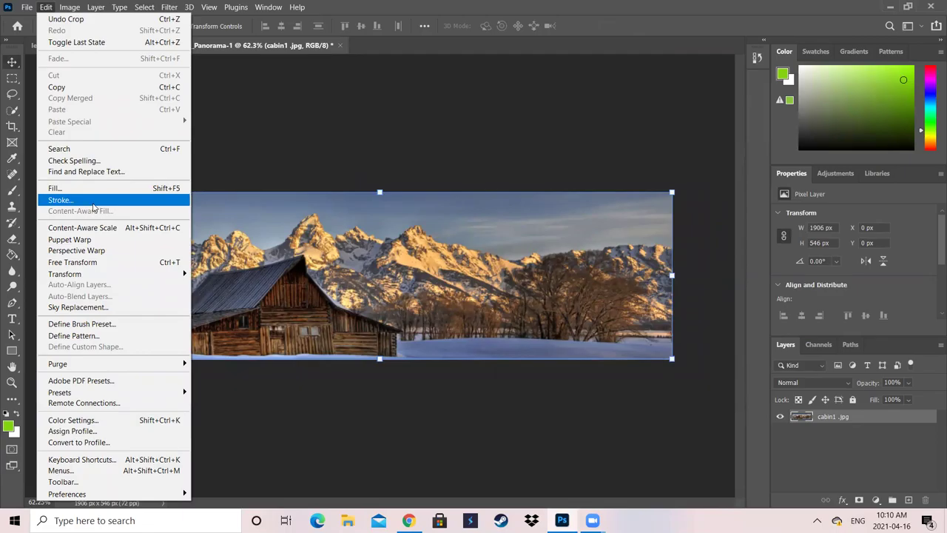
pyautogui.click(297, 134)
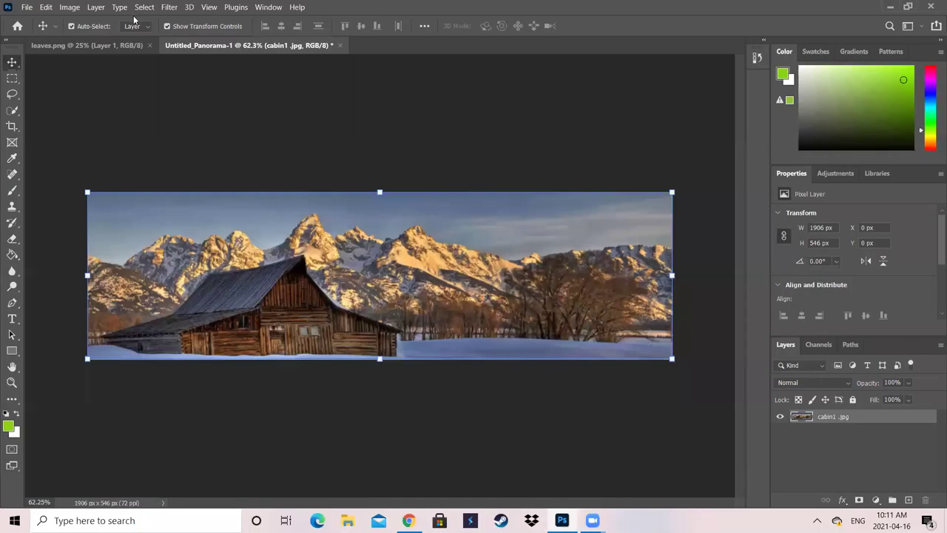
pyautogui.click(72, 27)
pyautogui.click(70, 8)
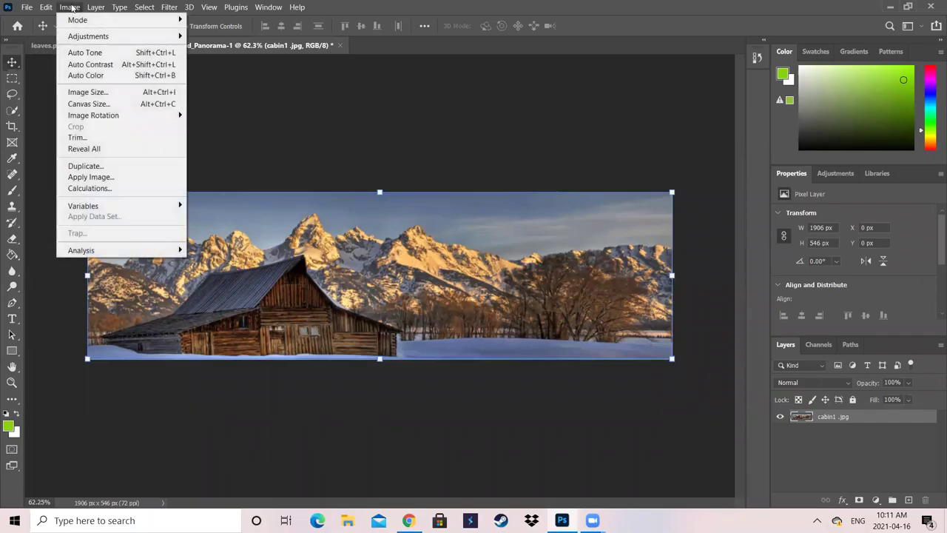
# Step: Add a relative 1.5 inches to canvas width and height, giving a 2014 × 654 px canvas
pyautogui.click(102, 105)
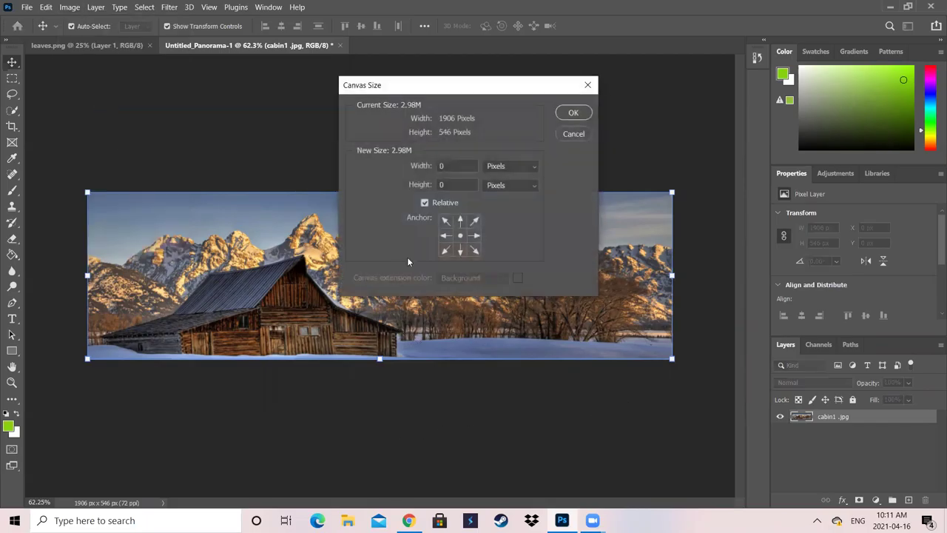
pyautogui.click(425, 203)
pyautogui.click(424, 203)
pyautogui.click(533, 168)
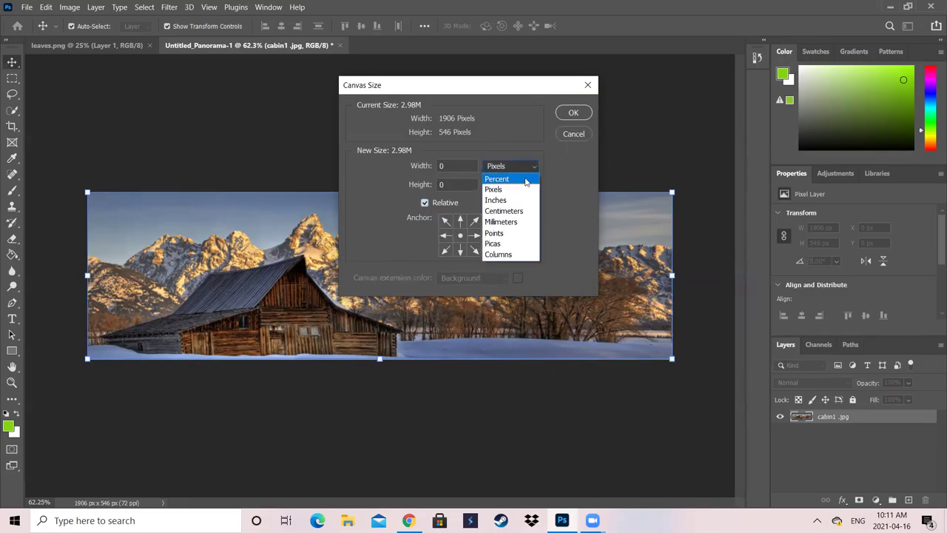
pyautogui.click(508, 199)
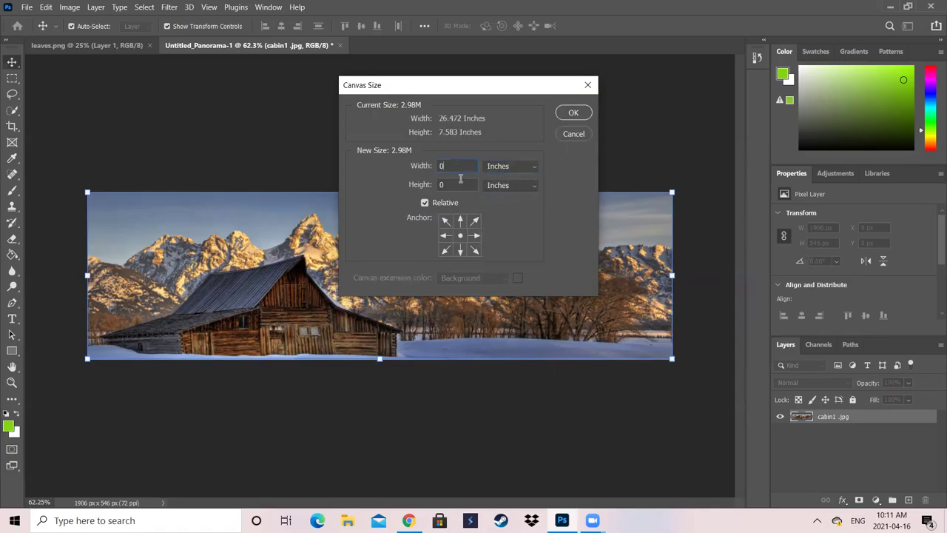
pyautogui.press('BackSpace')
pyautogui.write('1.5')
pyautogui.click(454, 186)
pyautogui.press('BackSpace')
pyautogui.write('1')
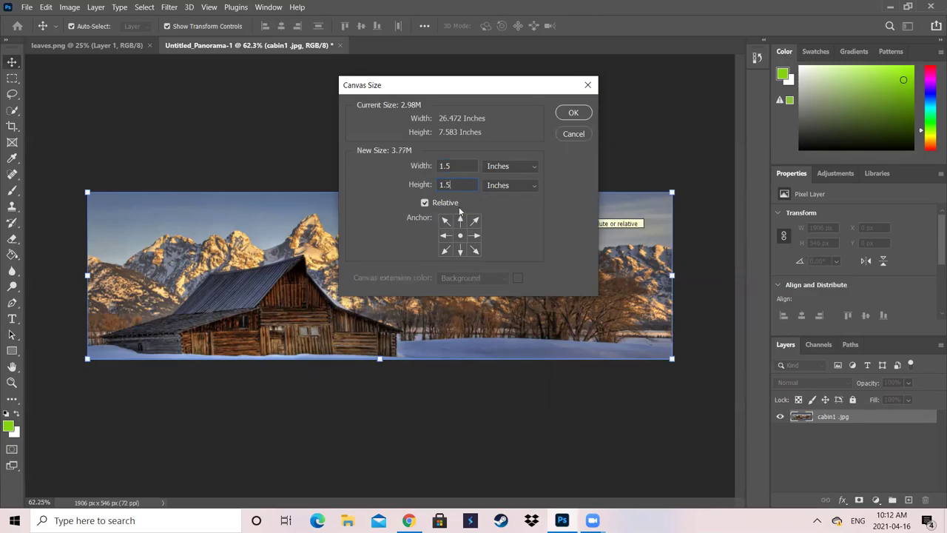
pyautogui.press('Return')
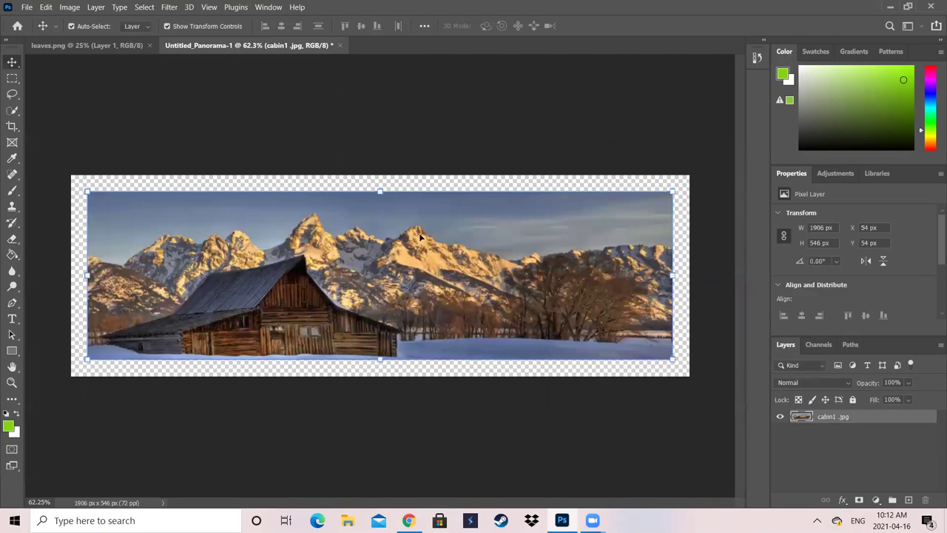
pyautogui.scroll(3, 419, 236)
pyautogui.scroll(-1, 307, 173)
pyautogui.scroll(3, 302, 171)
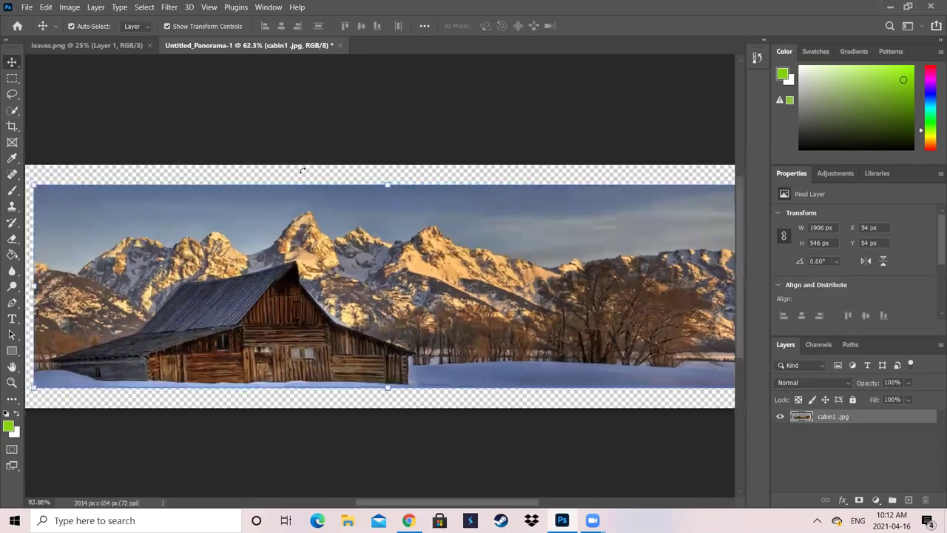
pyautogui.scroll(-3, 302, 170)
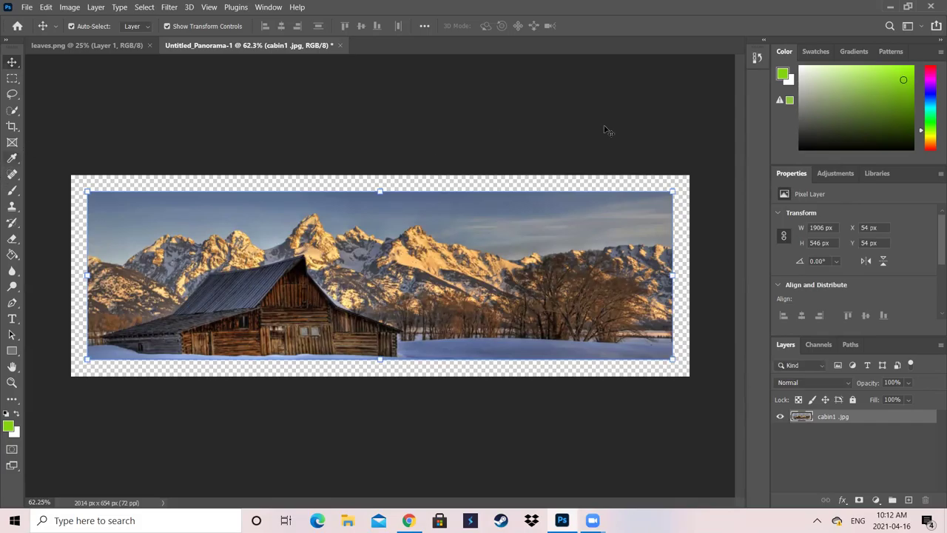
# Step: Change the foreground colour from green to bright cyan 11eef1
pyautogui.click(781, 73)
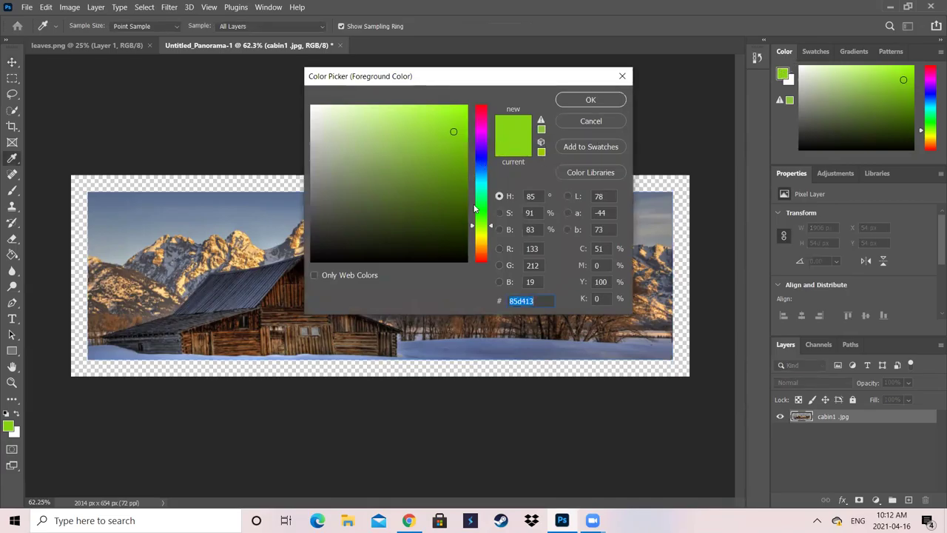
pyautogui.click(479, 183)
pyautogui.click(456, 113)
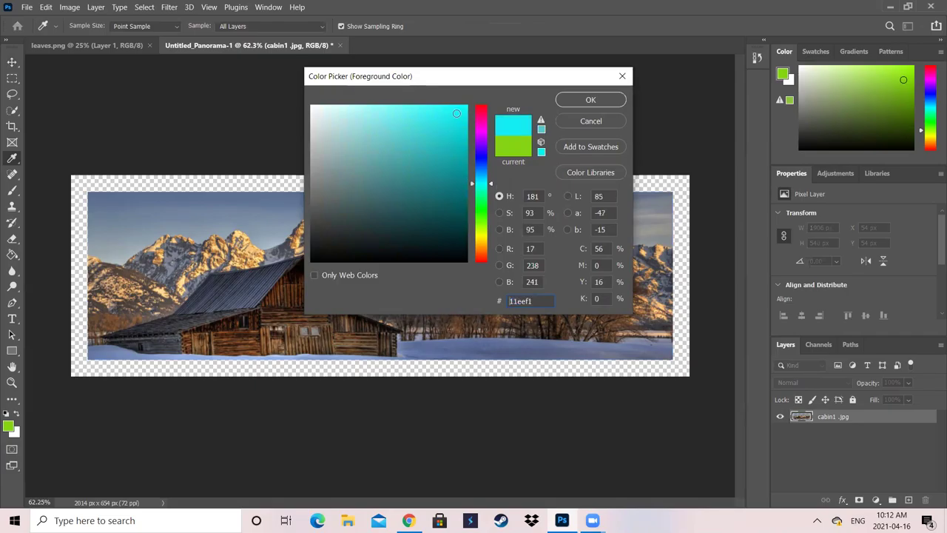
pyautogui.click(590, 100)
pyautogui.press('v')
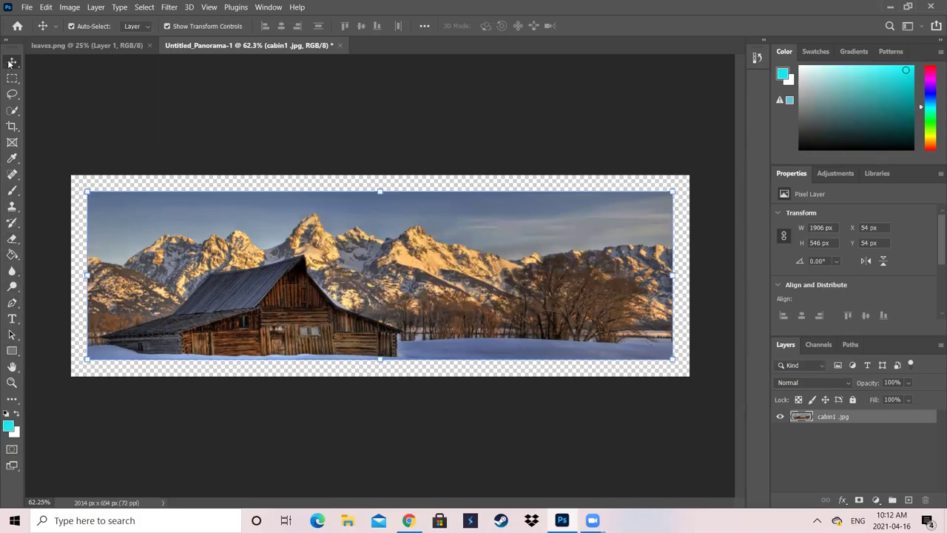
# Step: Use the Paint Bucket to fill the transparent margin around the 2014 × 654 px panorama with cyan
pyautogui.click(12, 257)
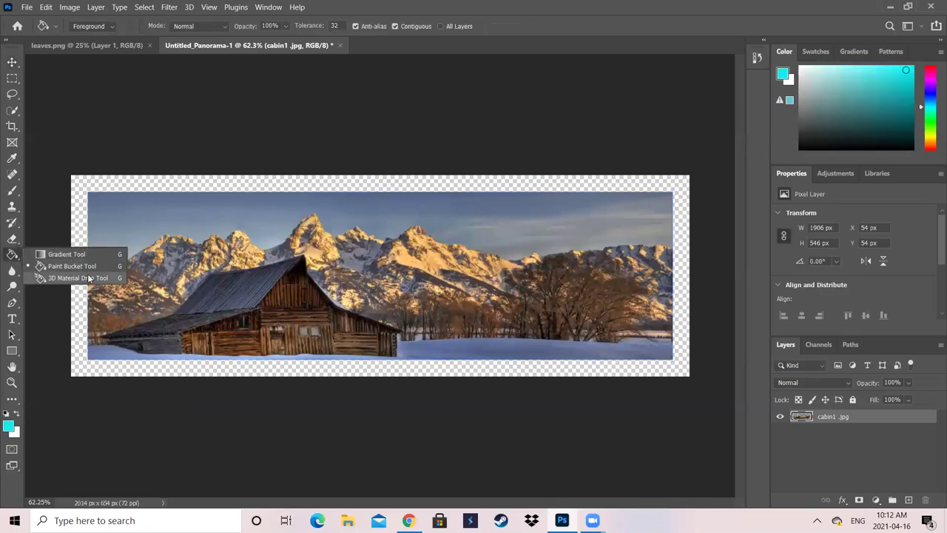
pyautogui.click(42, 236)
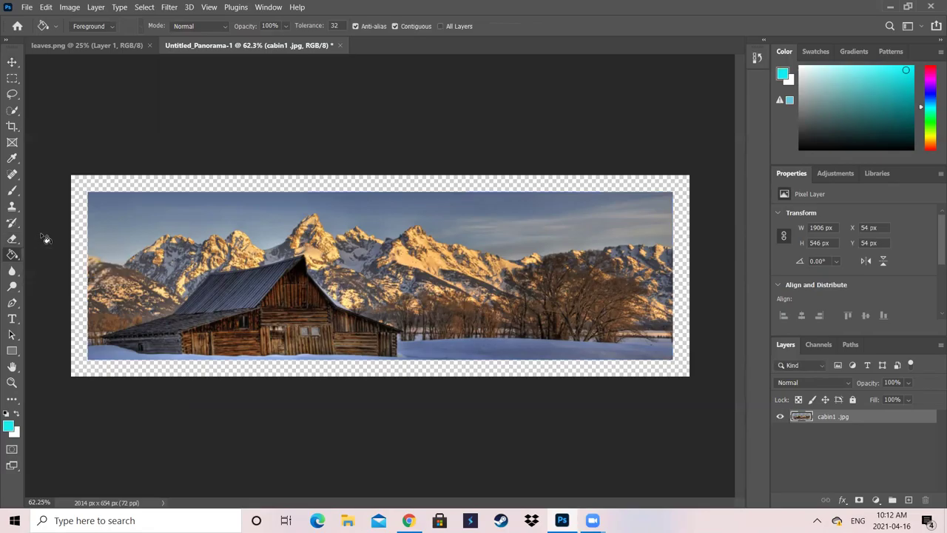
pyautogui.rightClick(10, 258)
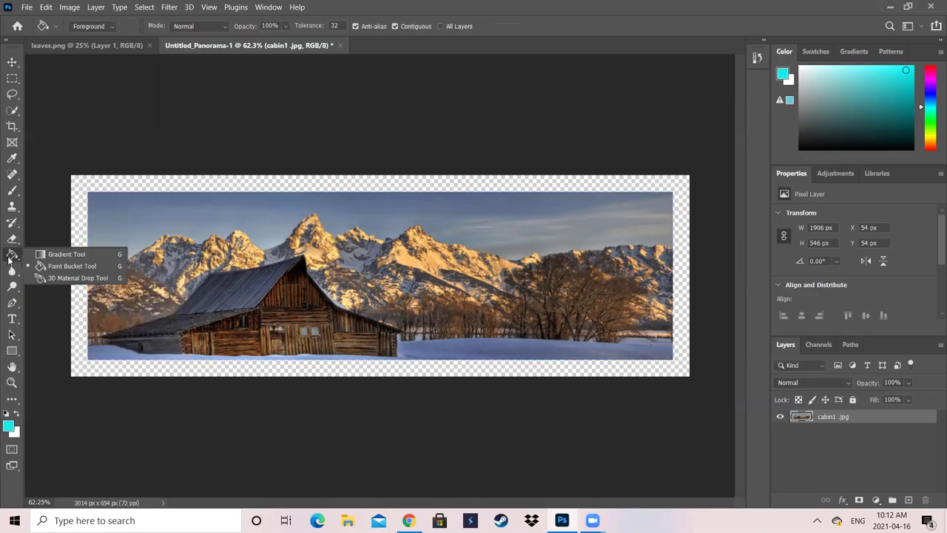
pyautogui.click(64, 270)
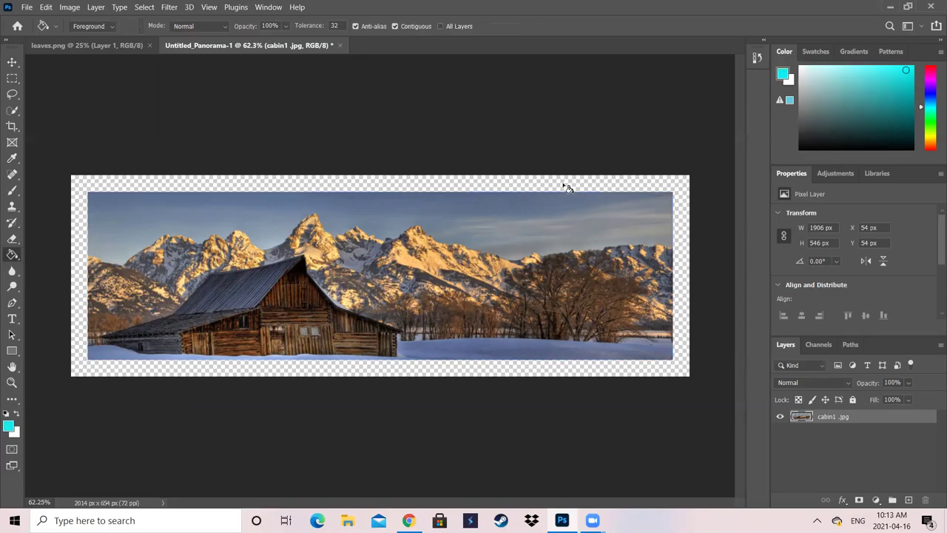
pyautogui.click(661, 185)
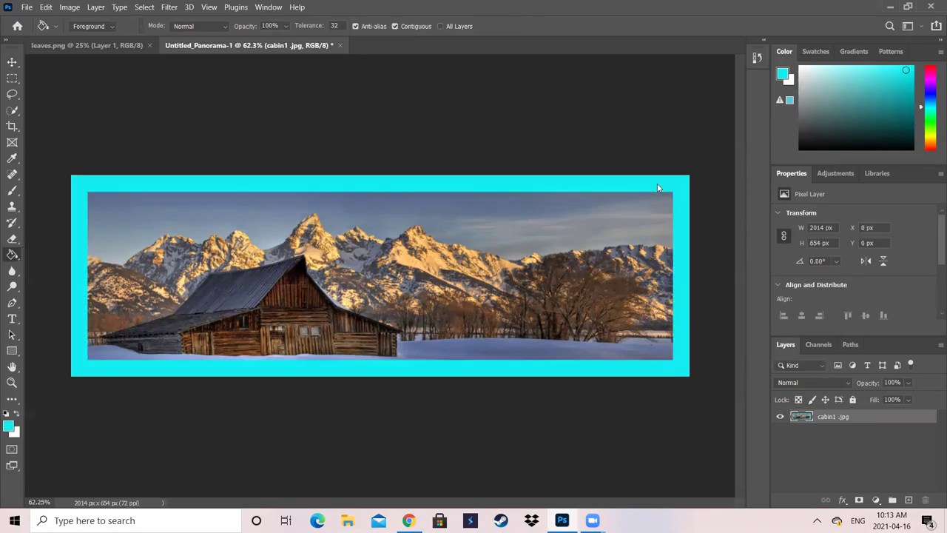